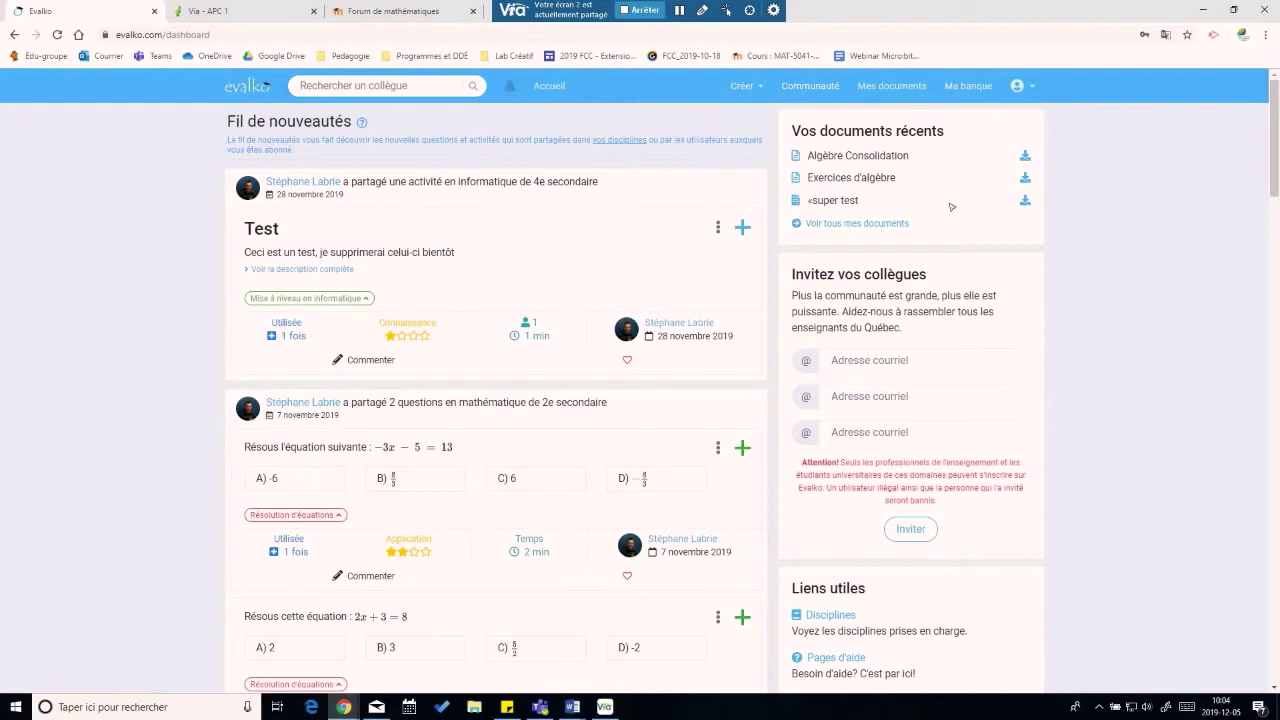
{"action": "scroll", "coordinate": [608, 337], "scroll_direction": "down", "scroll_amount": 2}
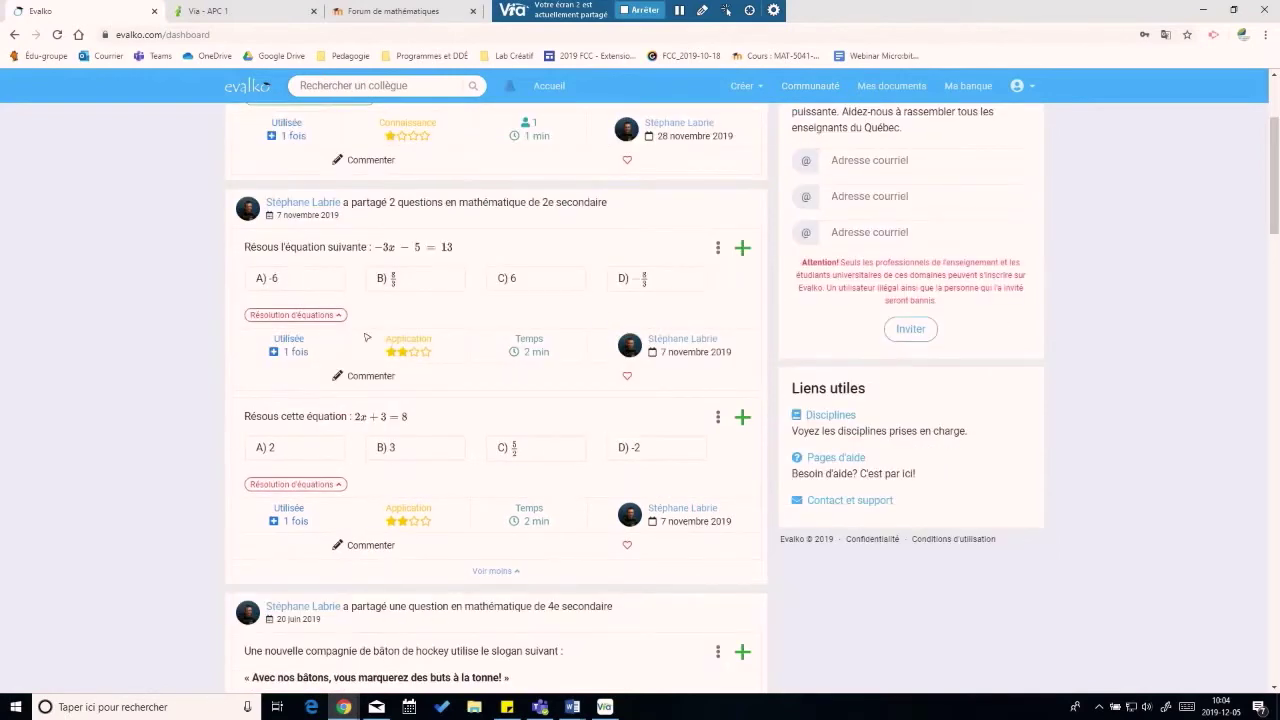
{"action": "scroll", "coordinate": [577, 432], "scroll_direction": "down", "scroll_amount": 1}
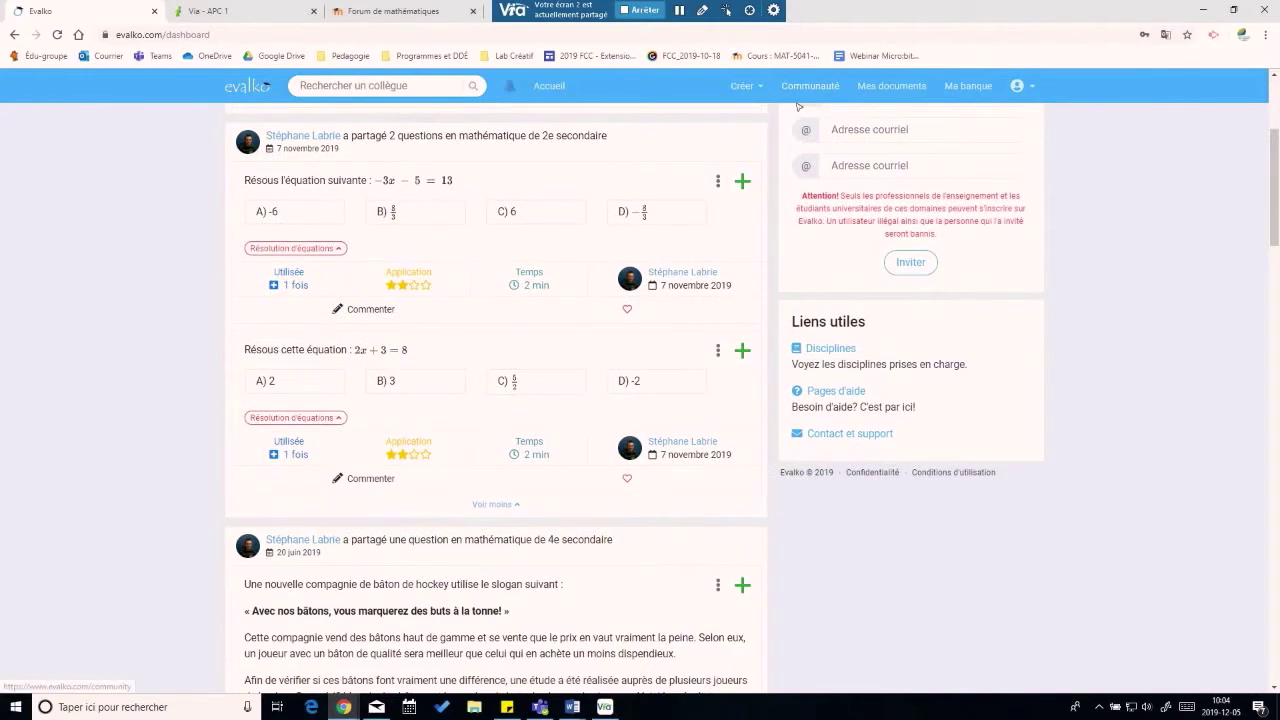
{"action": "scroll", "coordinate": [805, 143], "scroll_direction": "up", "scroll_amount": 2}
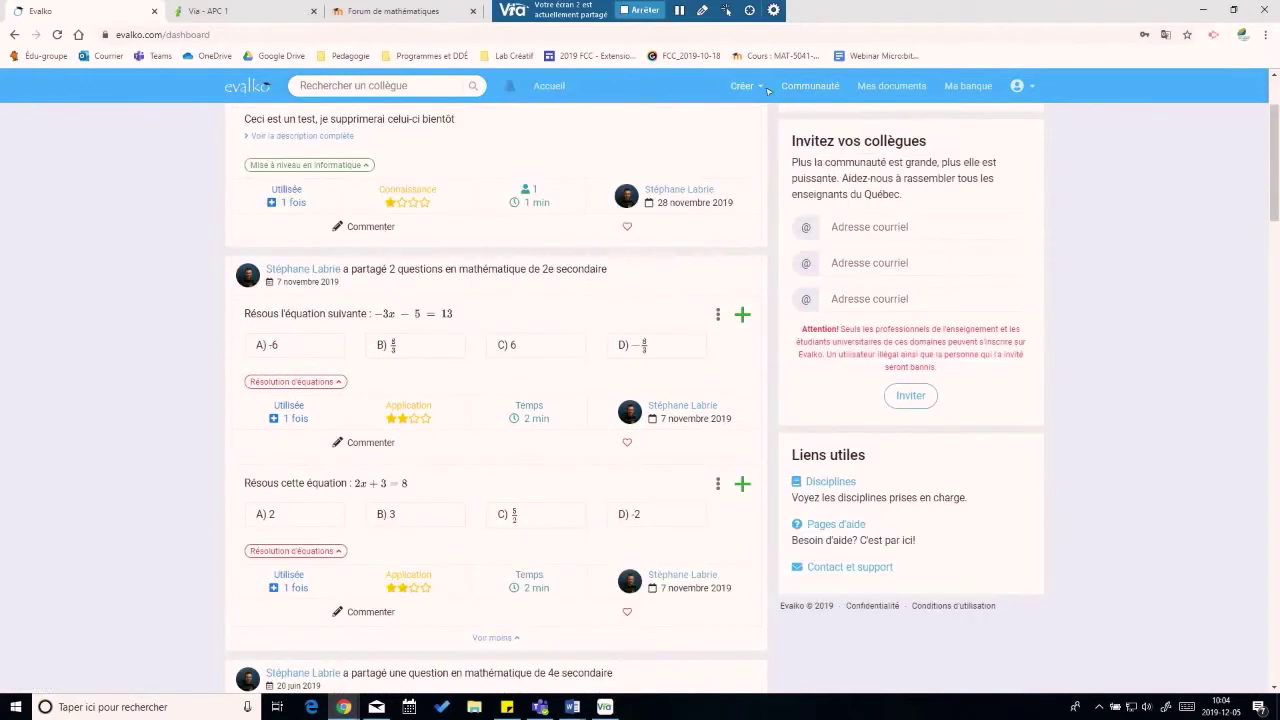
{"action": "scroll", "coordinate": [742, 162], "scroll_direction": "up", "scroll_amount": 1}
{"action": "scroll", "coordinate": [742, 162], "scroll_direction": "up", "scroll_amount": 1}
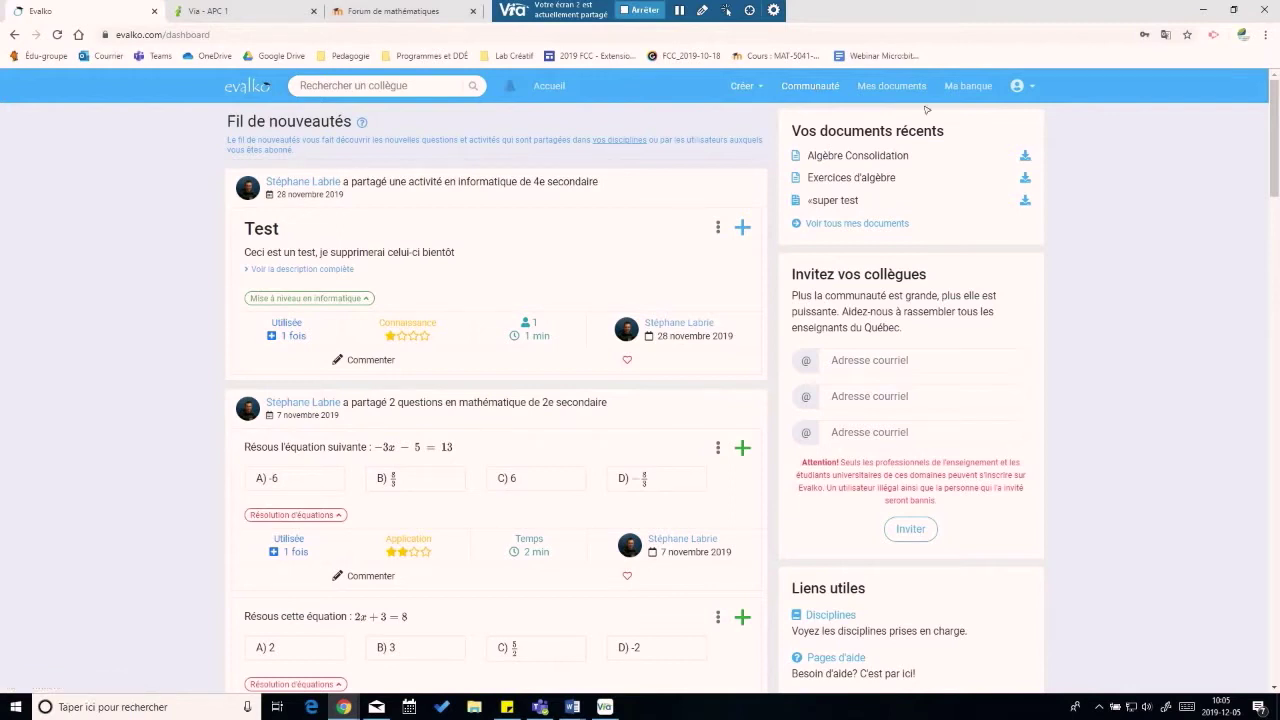
Start creating a multiple-choice question of the "Une seule question" type
{"action": "left_click", "coordinate": [745, 86]}
{"action": "left_click", "coordinate": [745, 86]}
{"action": "left_click", "coordinate": [750, 86]}
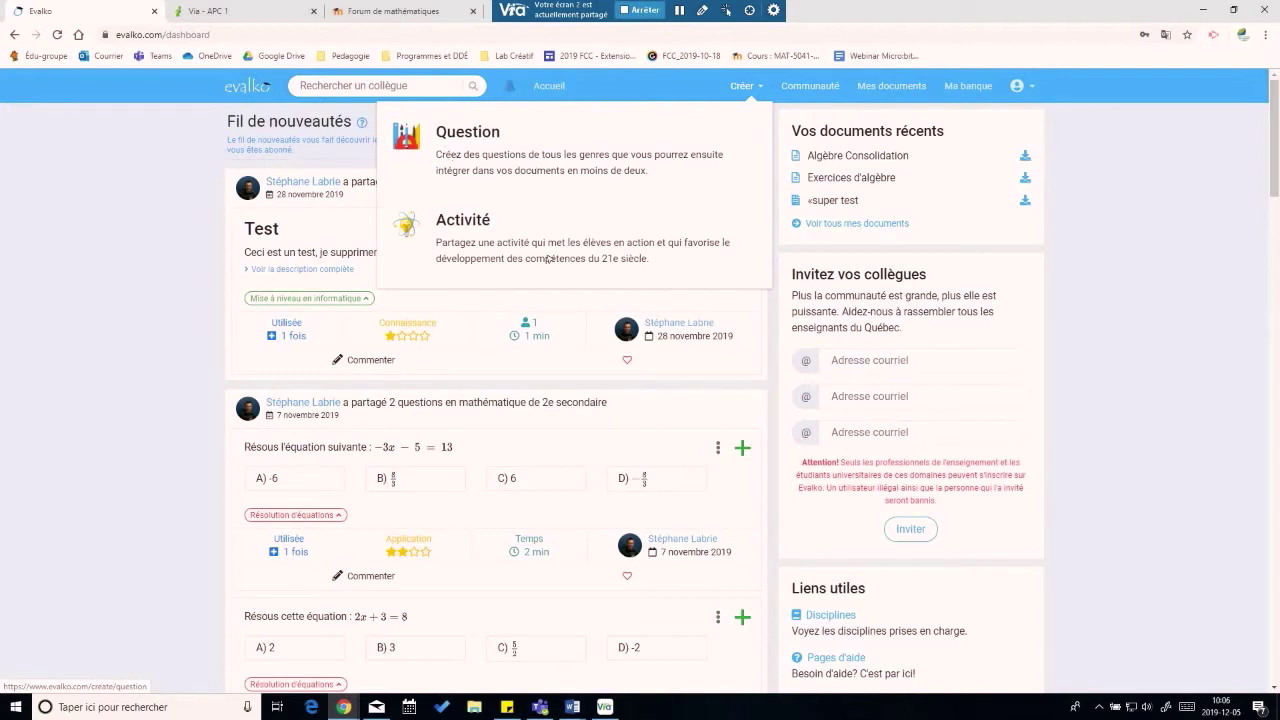
{"action": "left_click", "coordinate": [483, 140]}
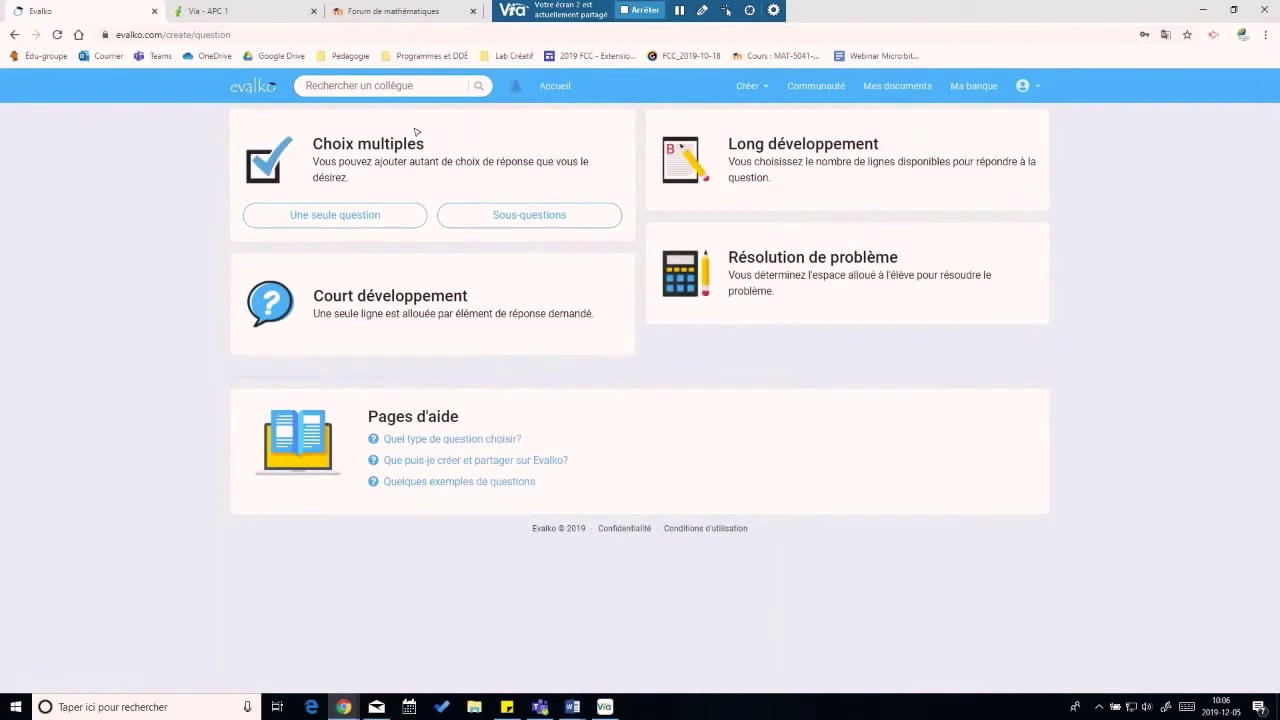
{"action": "mouse_move", "coordinate": [857, 167]}
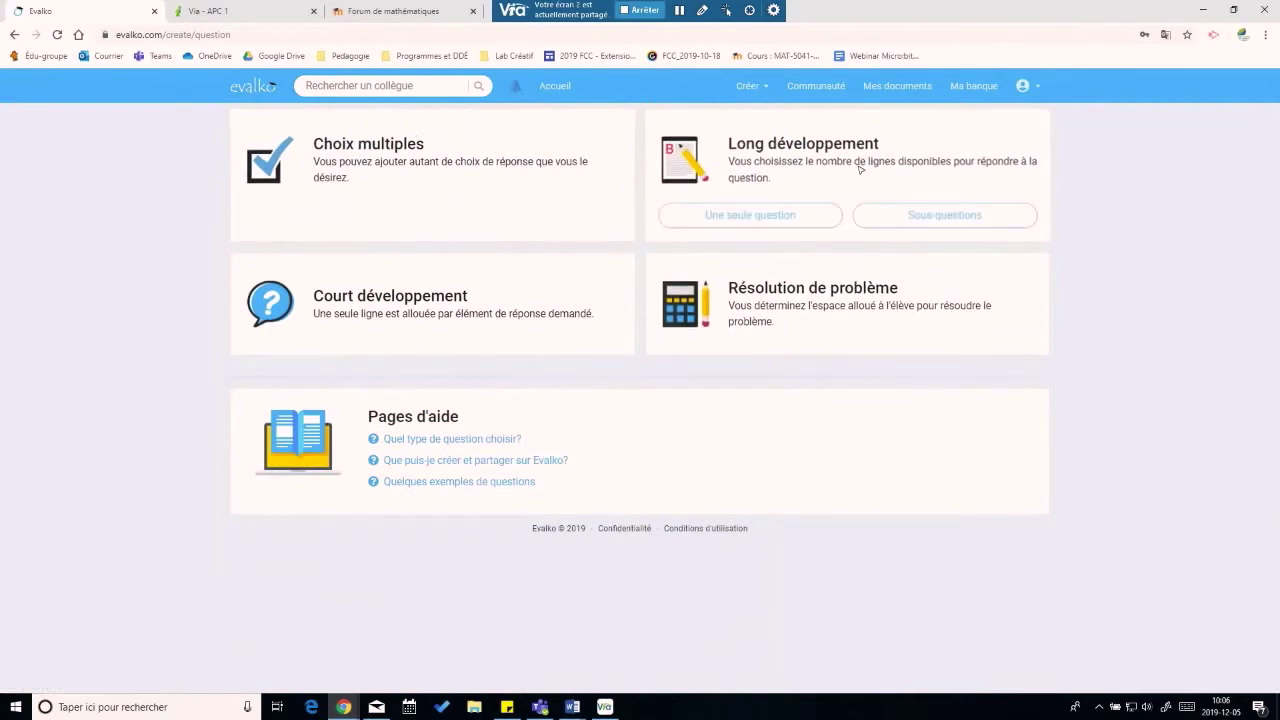
{"action": "mouse_move", "coordinate": [395, 262]}
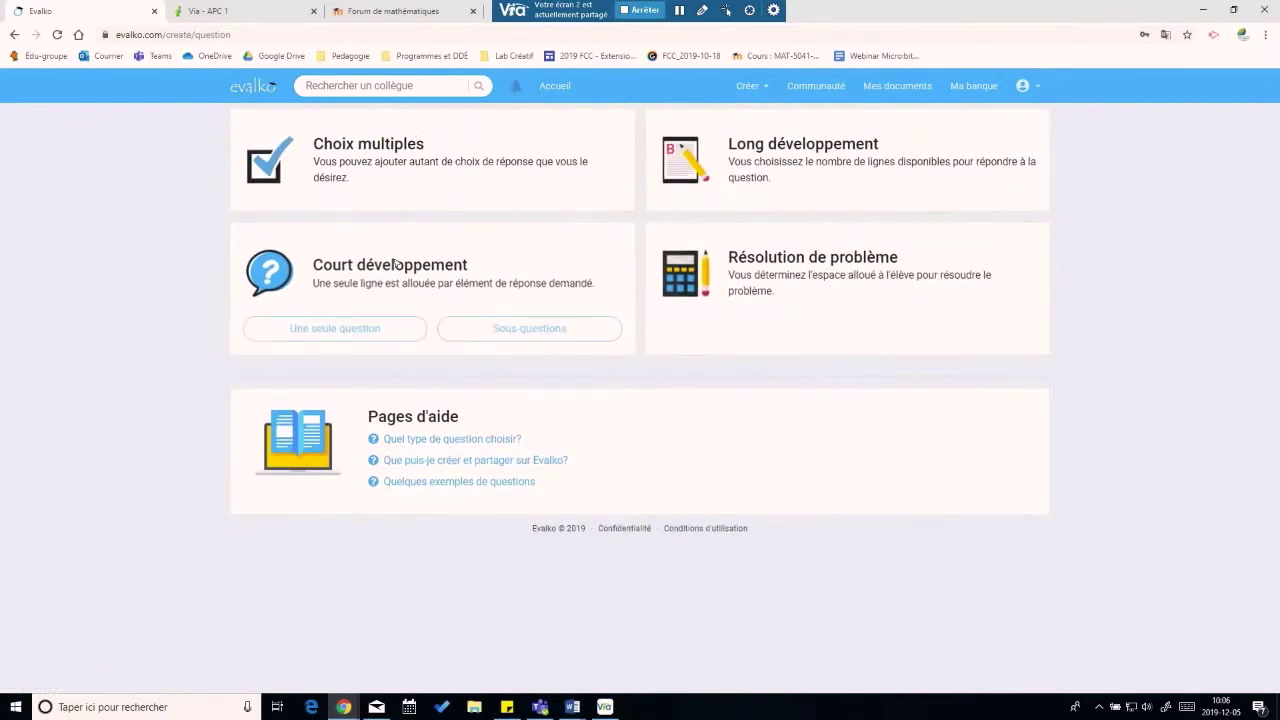
{"action": "mouse_move", "coordinate": [531, 206]}
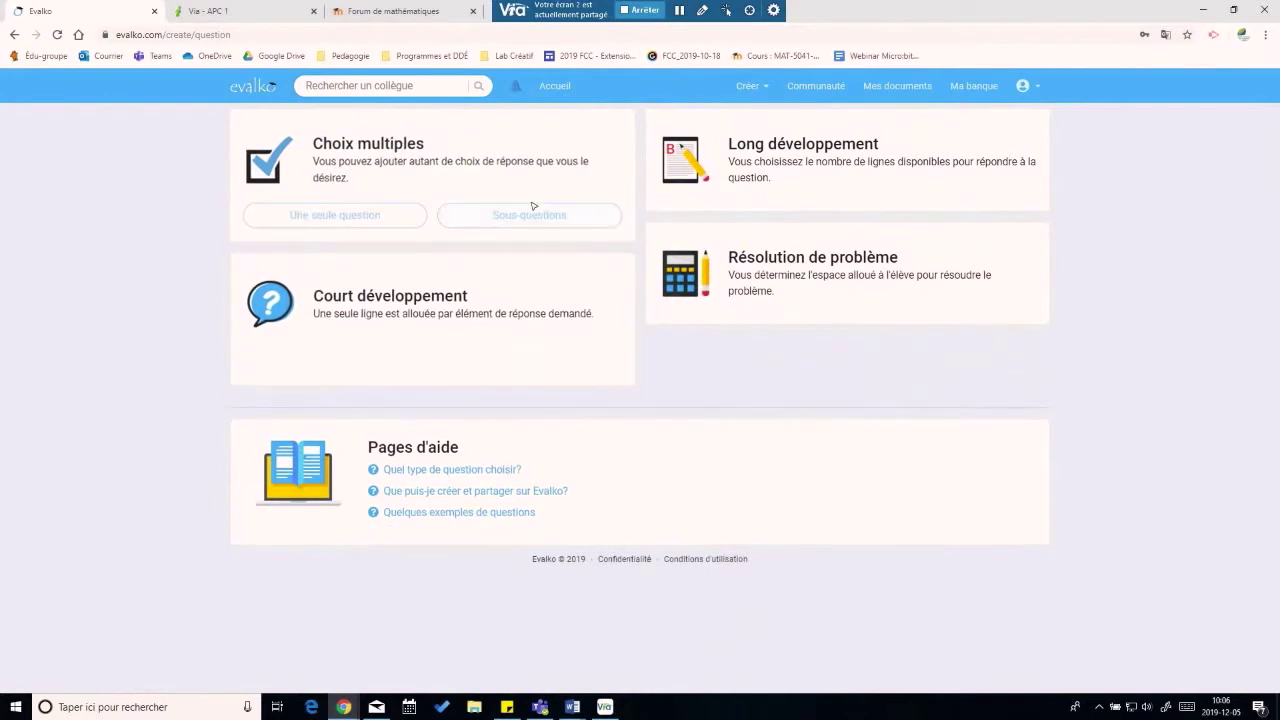
{"action": "left_click", "coordinate": [330, 218]}
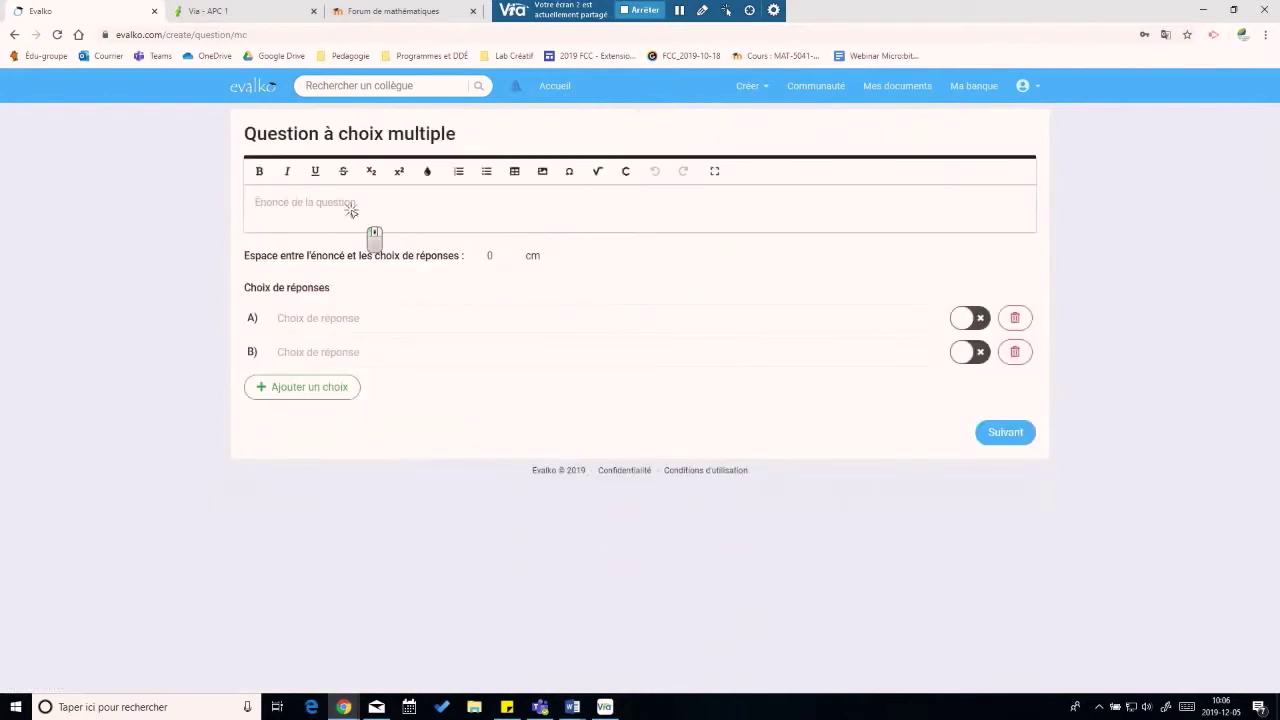
Enter the question statement "Résous l'équation suivante :" followed by the formatted equation 2x + 3/4 = 4, with 3/4 as a stacked fraction
{"action": "left_click", "coordinate": [358, 208]}
{"action": "type", "text": "Résous l'équation suivante :"}
{"action": "left_click", "coordinate": [599, 171]}
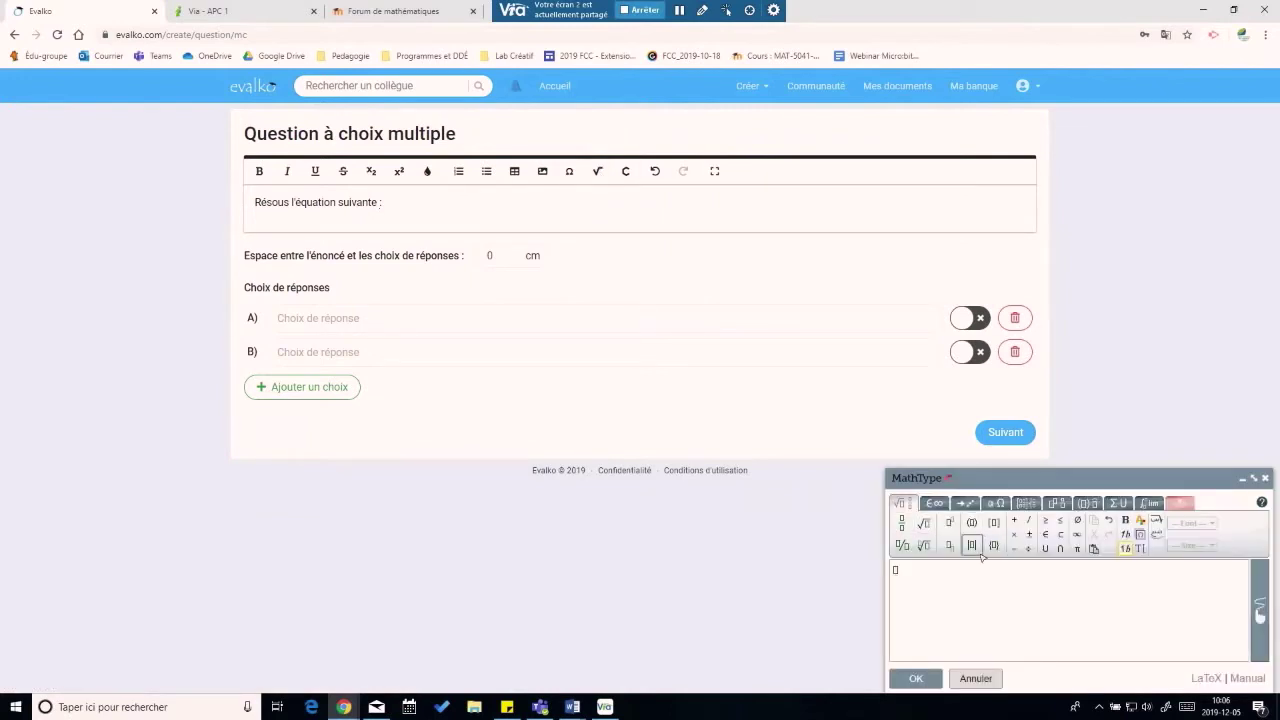
{"action": "type", "text": "2x+"}
{"action": "left_click", "coordinate": [903, 522]}
{"action": "type", "text": "3"}
{"action": "key", "text": "Tab"}
{"action": "type", "text": "4 = 4"}
{"action": "left_click", "coordinate": [916, 678]}
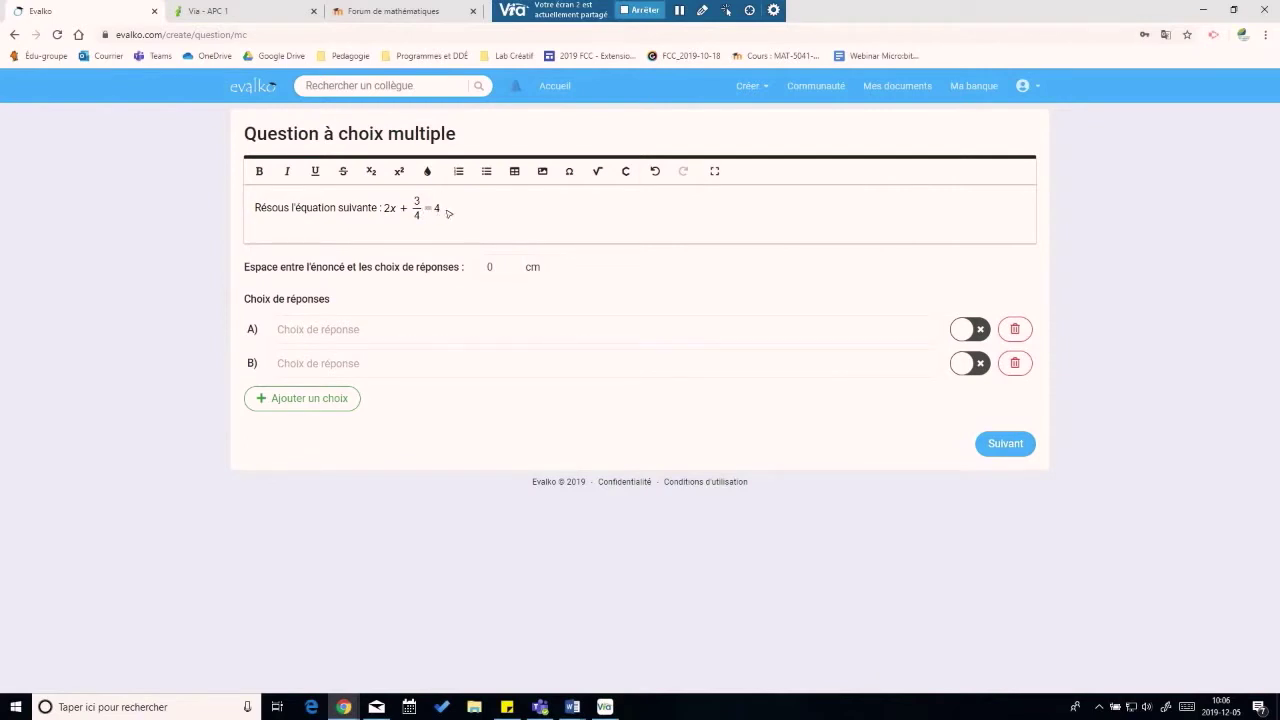
Enter the answer choices 4, 5, 6 and 7 for A to D, adding choices C and D
{"action": "left_click", "coordinate": [353, 330]}
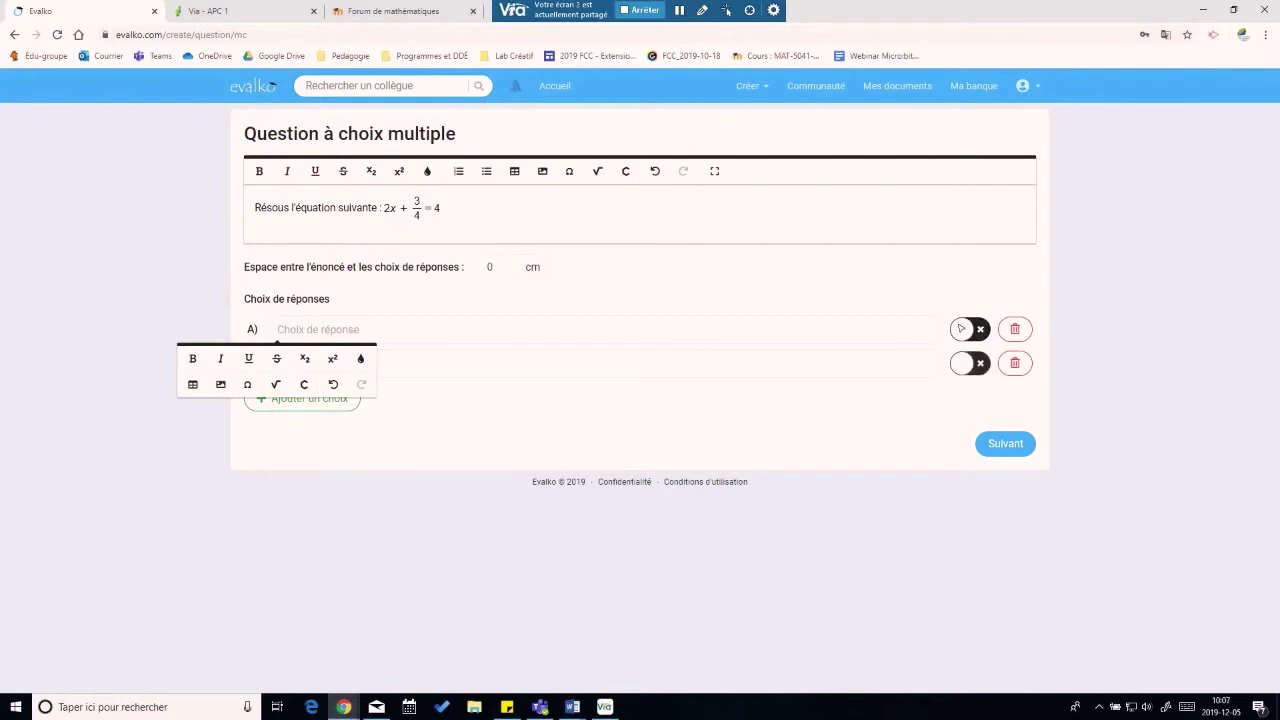
{"action": "left_click", "coordinate": [470, 409]}
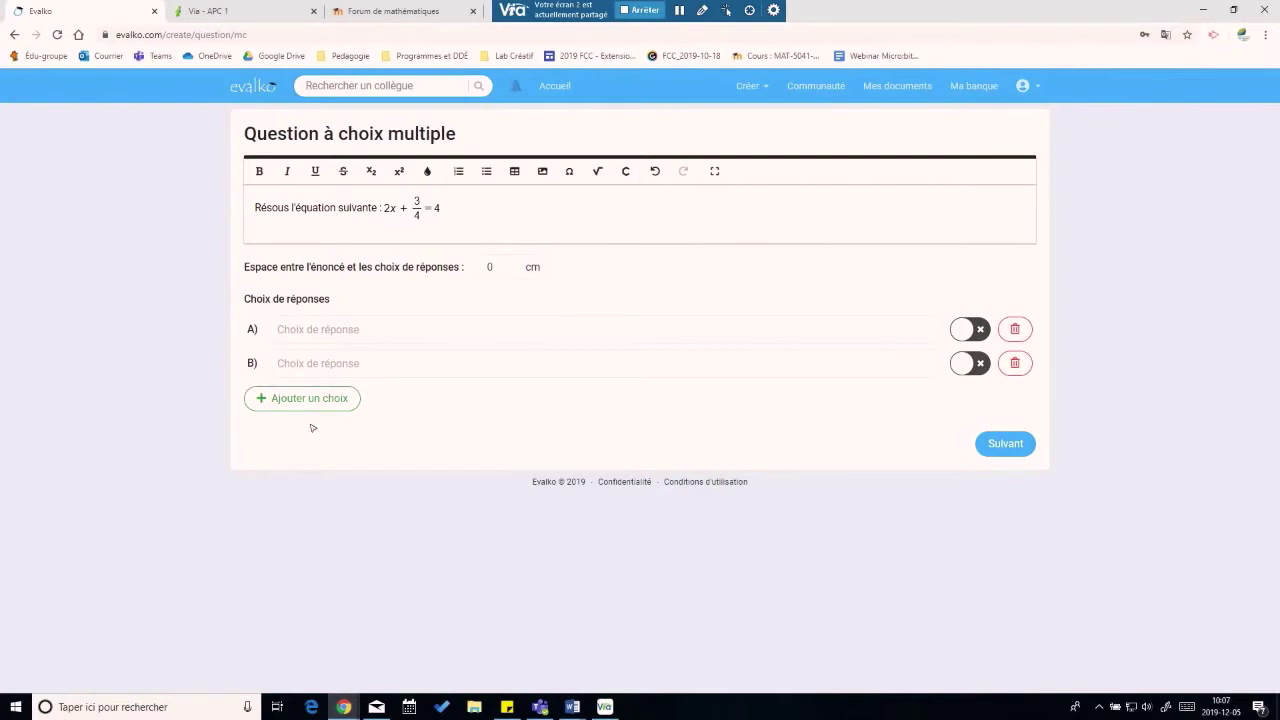
{"action": "left_click", "coordinate": [345, 329]}
{"action": "left_click", "coordinate": [440, 366]}
{"action": "type", "text": "45"}
{"action": "left_click", "coordinate": [330, 400]}
{"action": "type", "text": "6"}
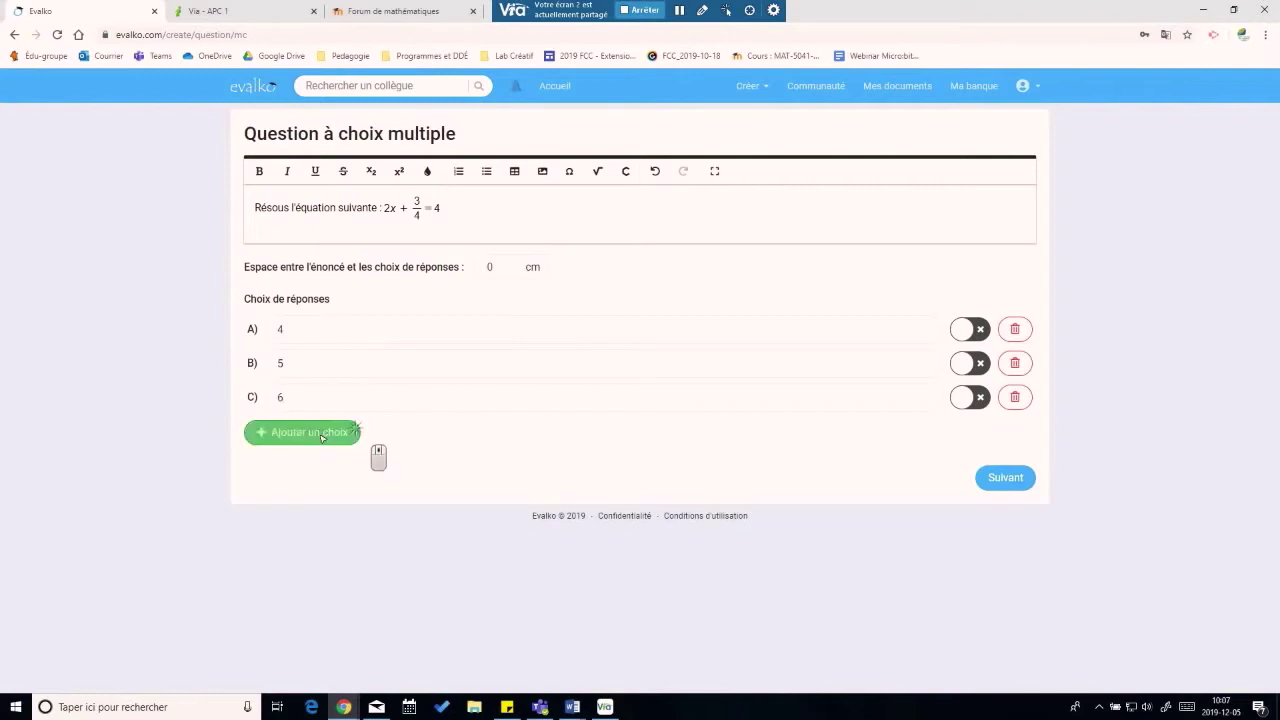
{"action": "left_click", "coordinate": [352, 438]}
{"action": "type", "text": "7"}
Mark answer B as the correct one and continue to the question's categorisation
{"action": "left_click", "coordinate": [1016, 510]}
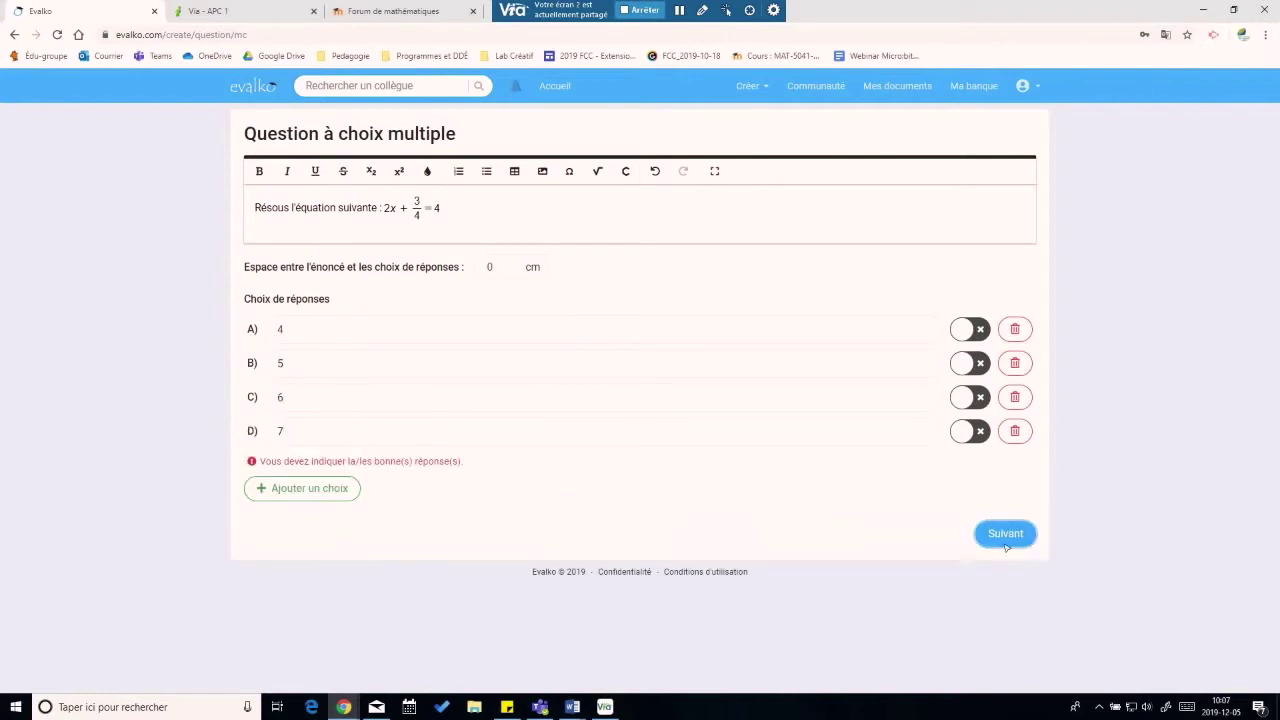
{"action": "left_click", "coordinate": [972, 363]}
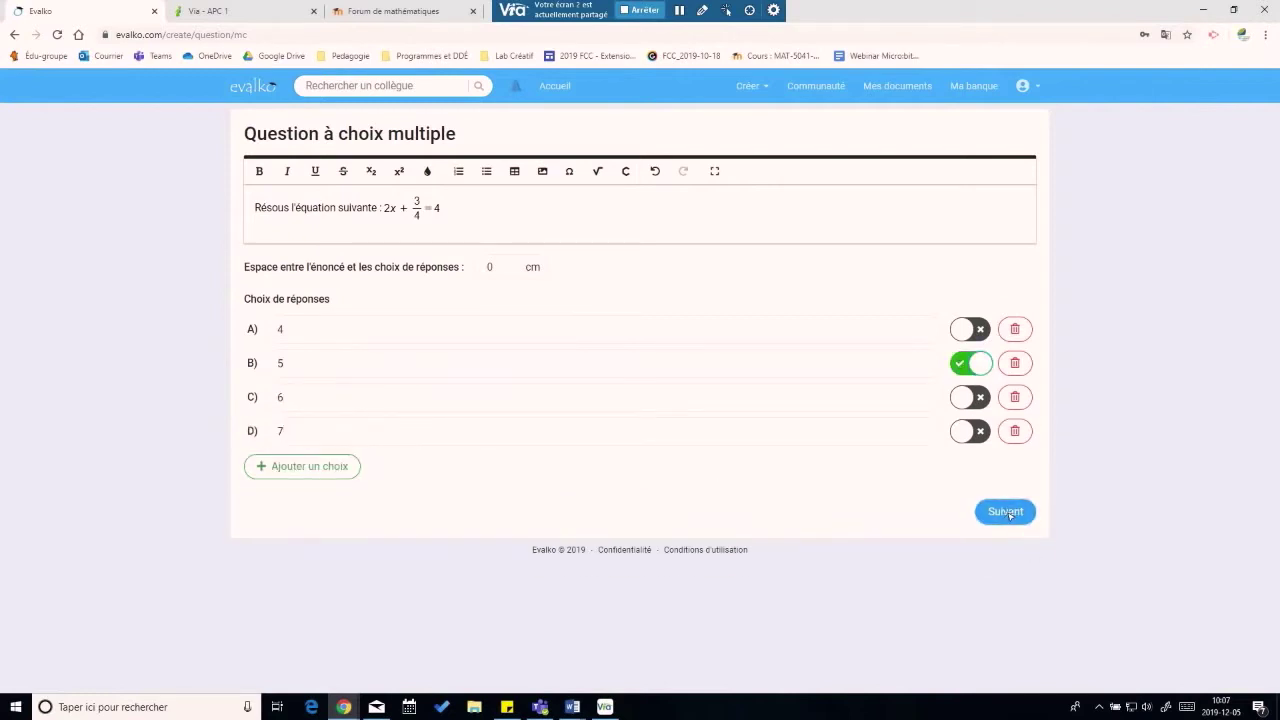
{"action": "left_click", "coordinate": [1008, 514]}
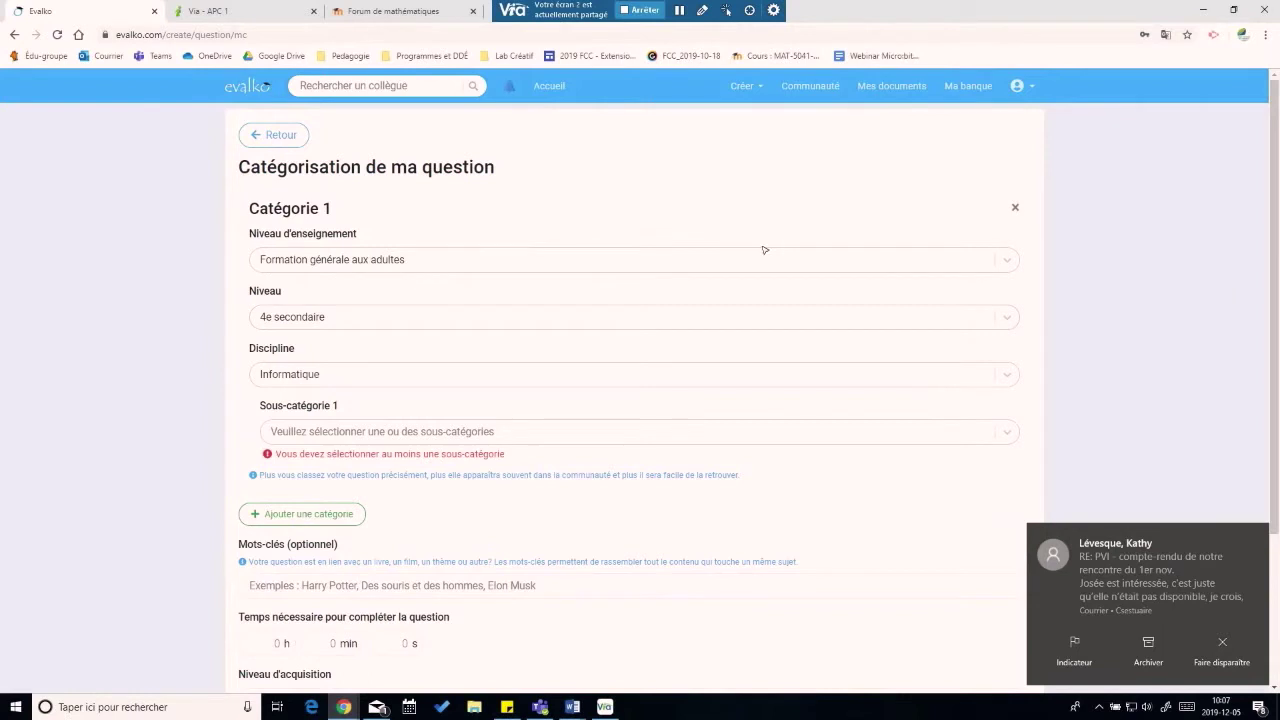
Categorise the question as Enseignement secondaire, 2e secondaire, Mathématique, with Algèbre as the first subcategory
{"action": "left_click", "coordinate": [390, 318]}
{"action": "left_click", "coordinate": [375, 319]}
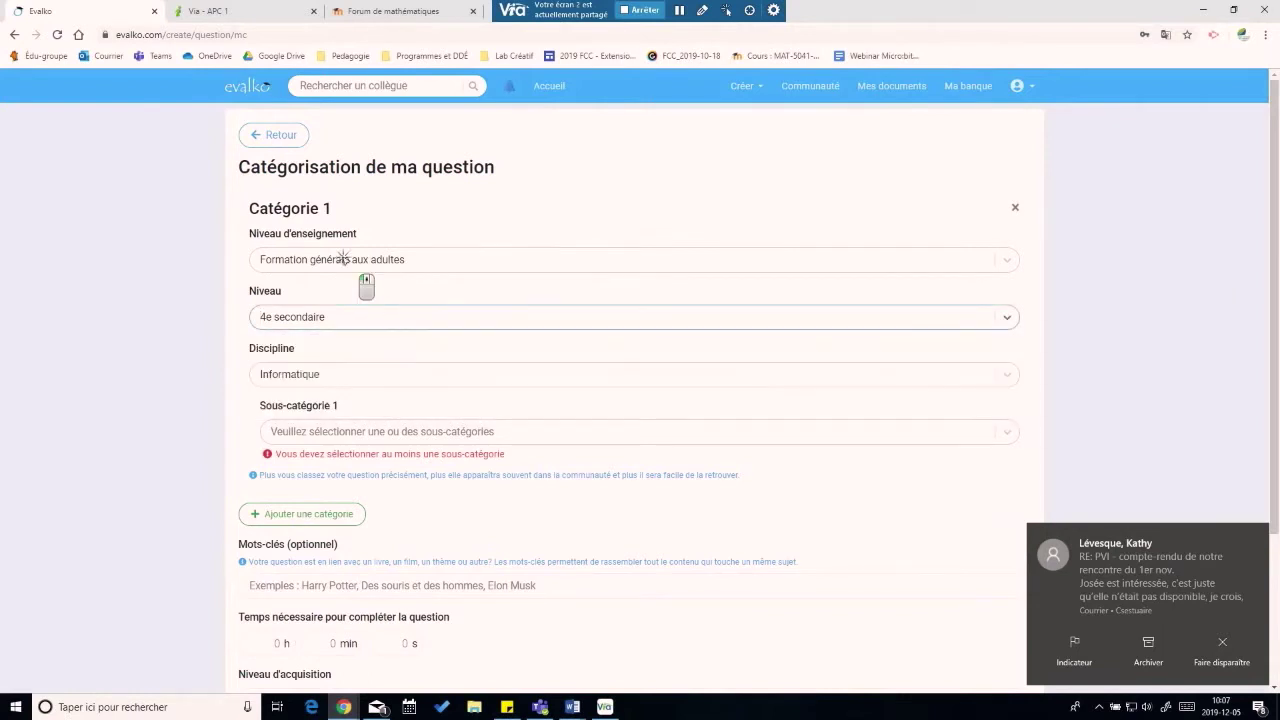
{"action": "left_click", "coordinate": [343, 259]}
{"action": "left_click", "coordinate": [316, 320]}
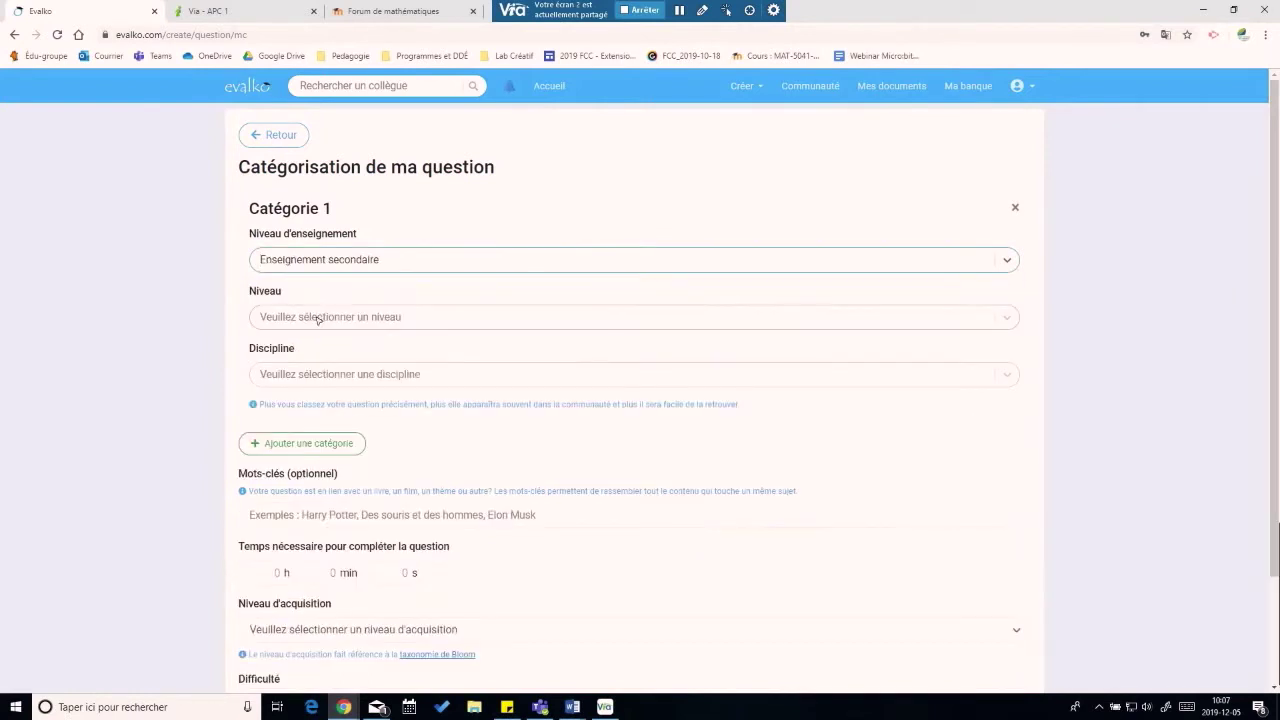
{"action": "left_click", "coordinate": [352, 318]}
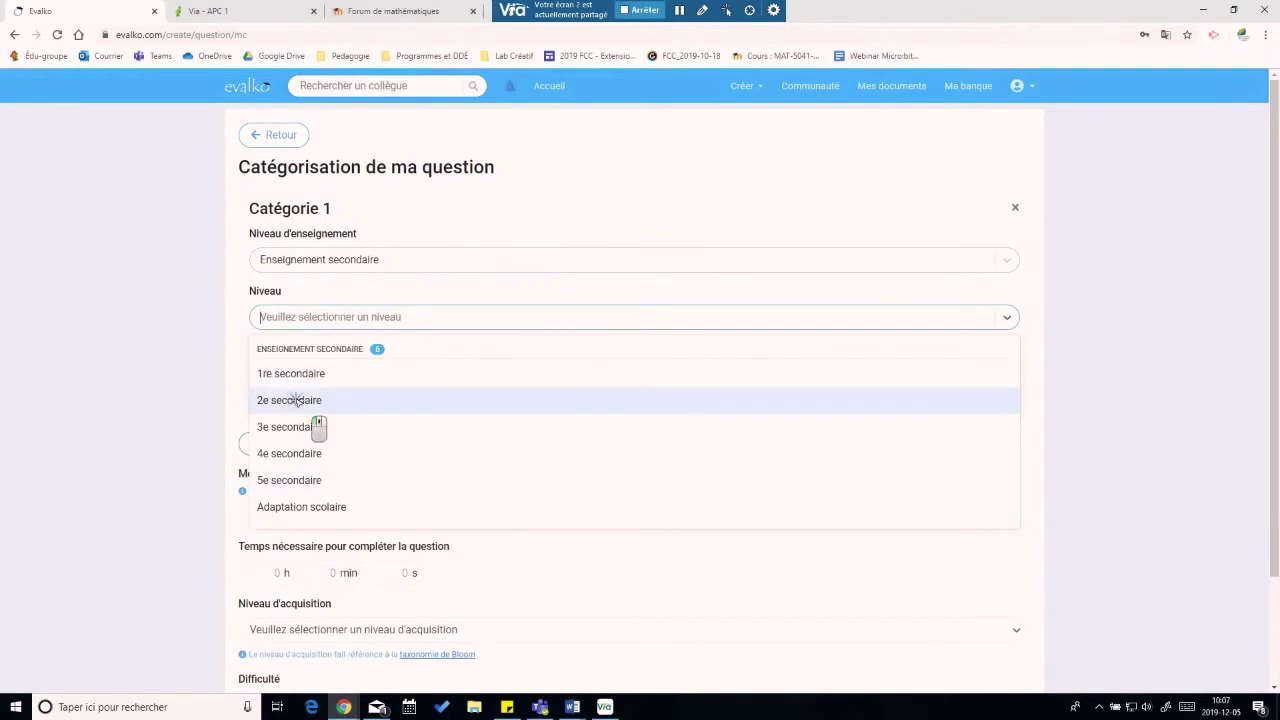
{"action": "left_click", "coordinate": [312, 404]}
{"action": "left_click", "coordinate": [343, 375]}
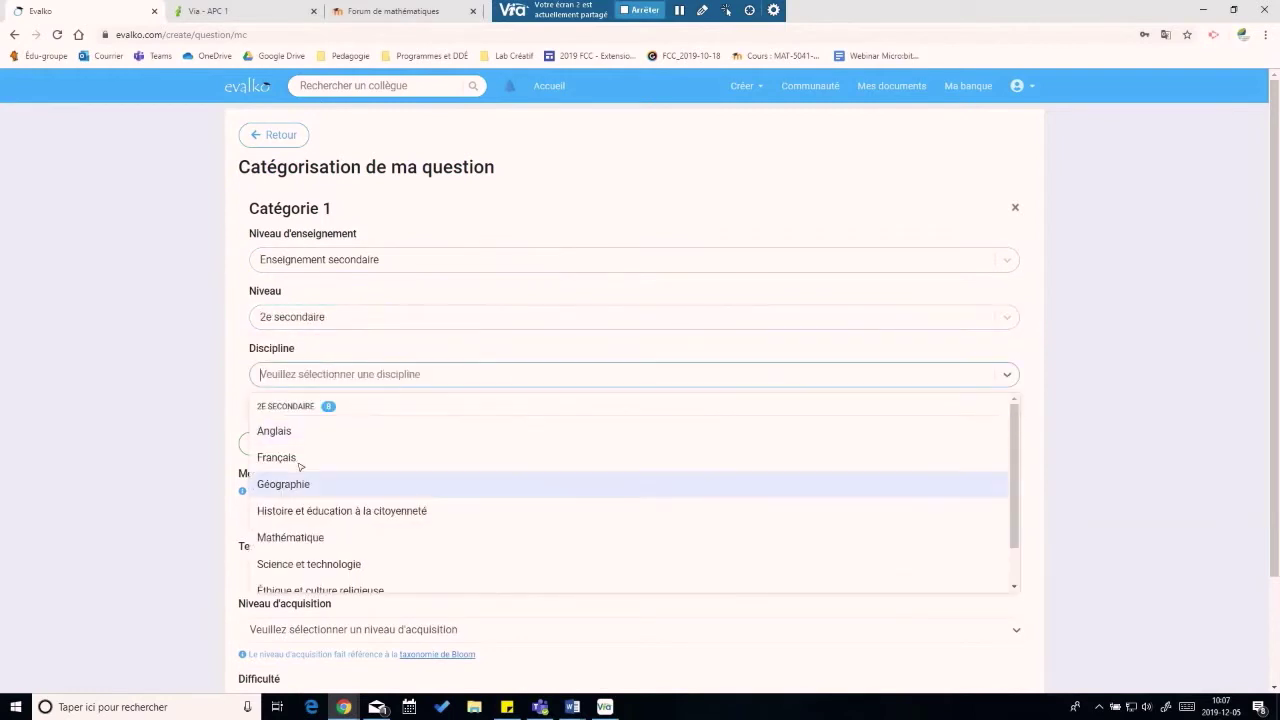
{"action": "left_click", "coordinate": [303, 537]}
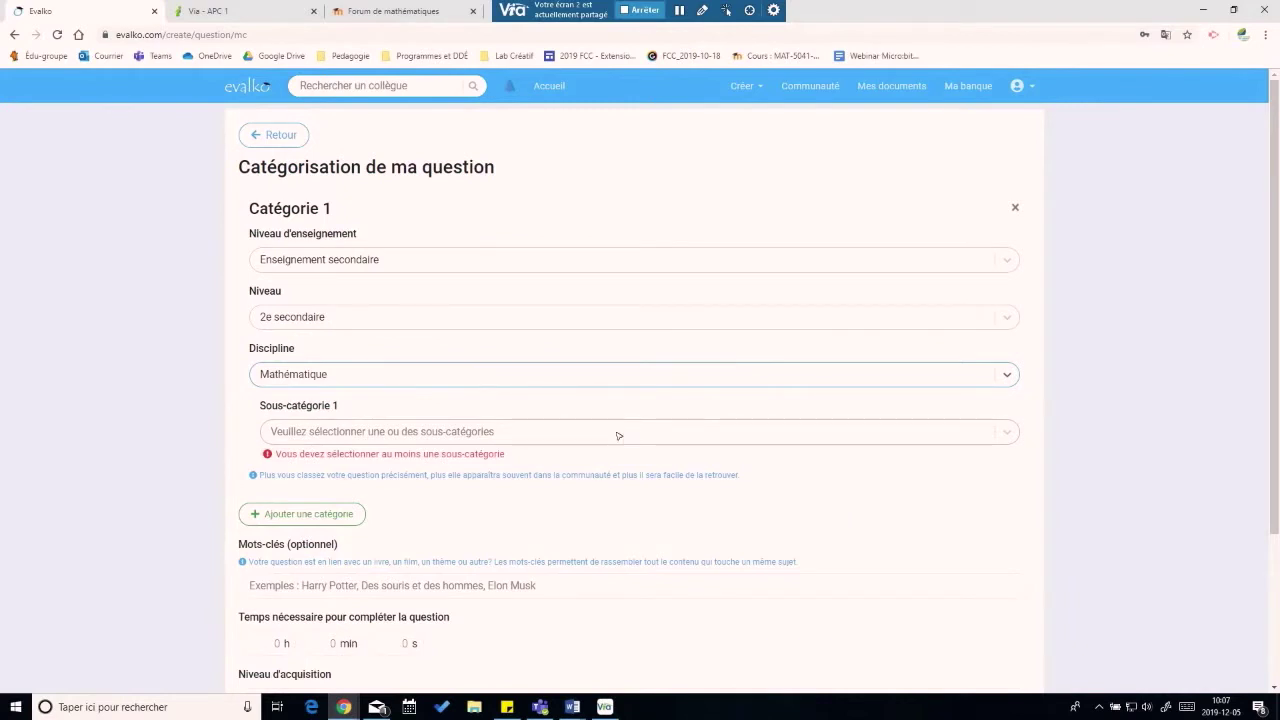
{"action": "left_click", "coordinate": [497, 429]}
{"action": "left_click", "coordinate": [310, 490]}
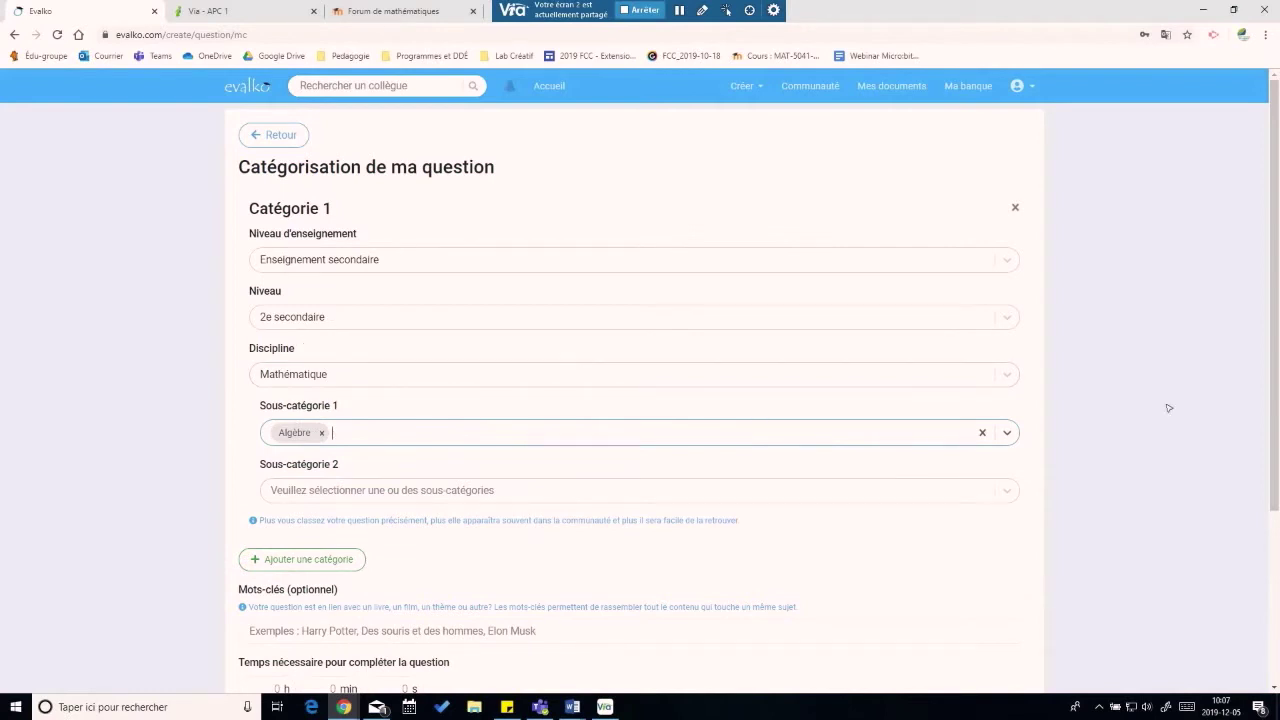
{"action": "scroll", "coordinate": [580, 440], "scroll_direction": "down", "scroll_amount": 3}
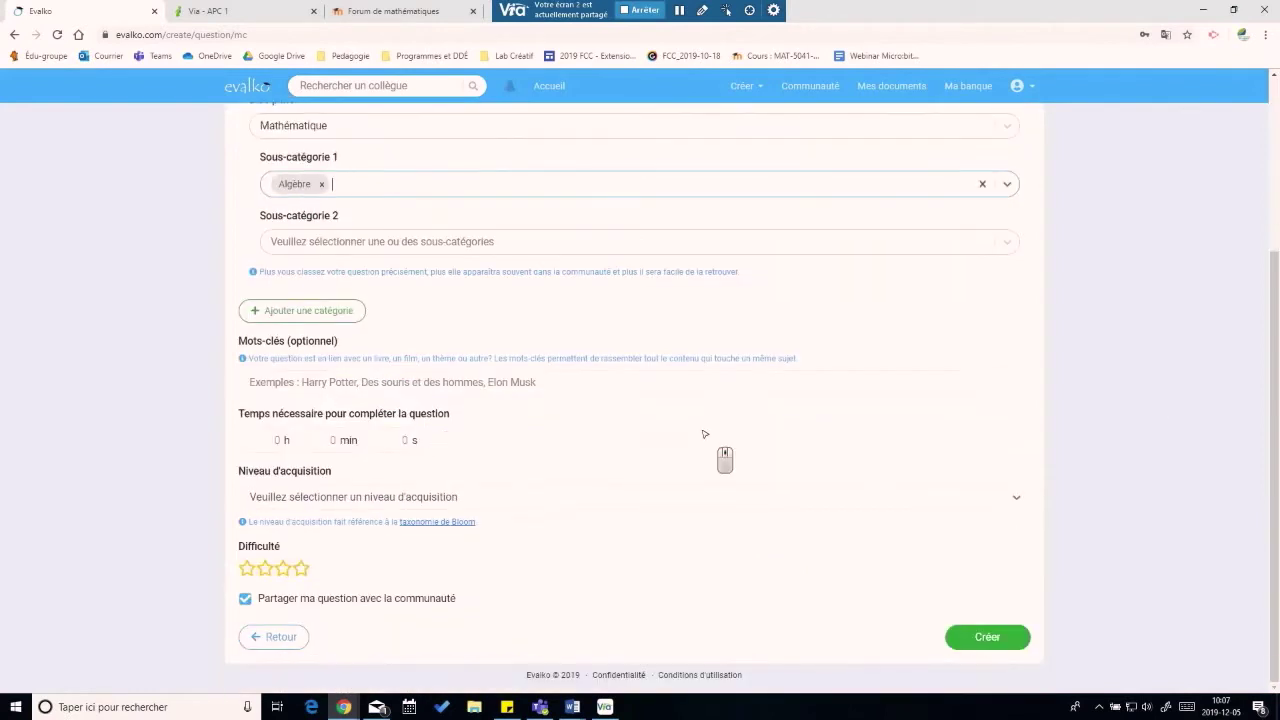
{"action": "scroll", "coordinate": [703, 434], "scroll_direction": "up", "scroll_amount": 2}
{"action": "scroll", "coordinate": [834, 494], "scroll_direction": "down", "scroll_amount": 2}
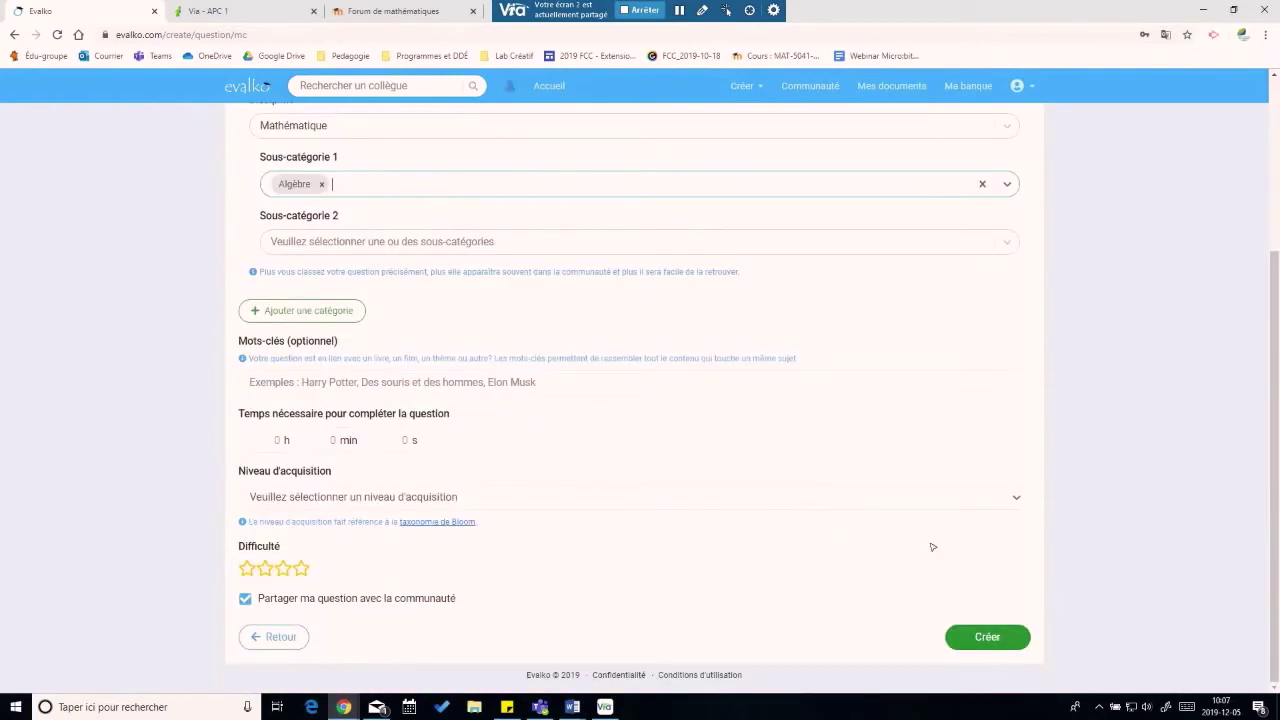
{"action": "scroll", "coordinate": [724, 240], "scroll_direction": "up", "scroll_amount": 1}
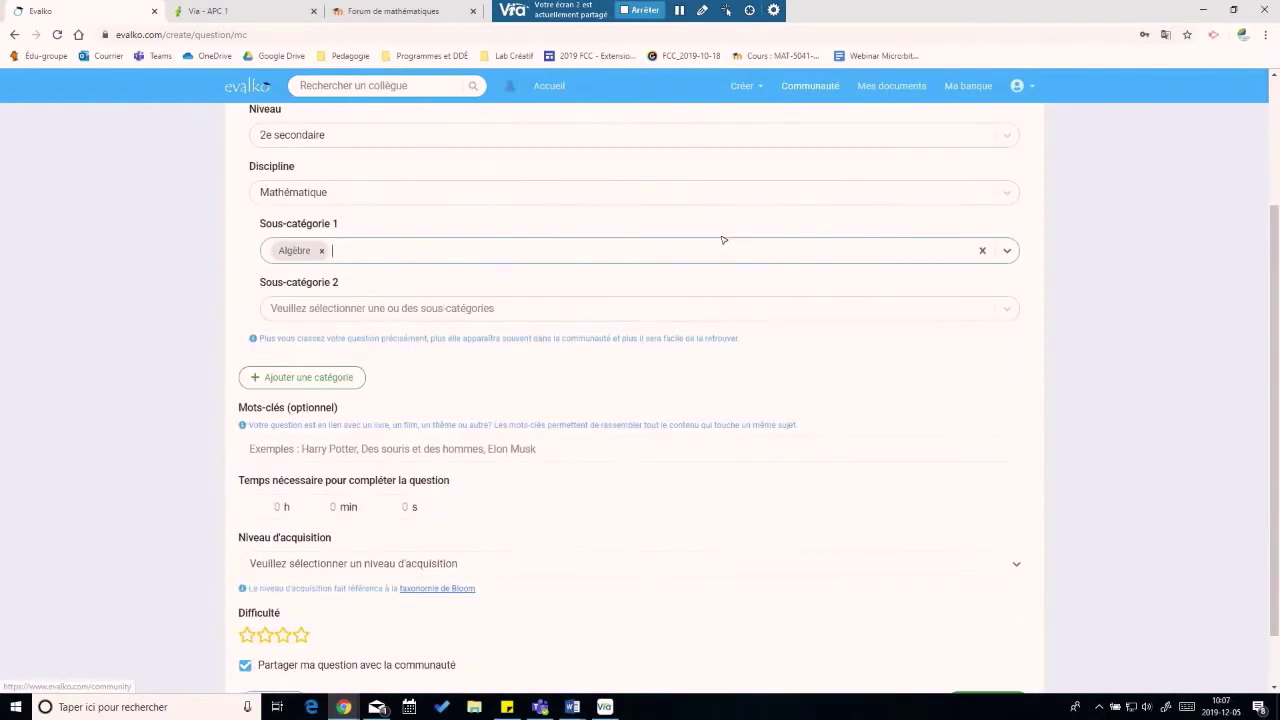
Search the community for resources in Question format for Formation générale aux adultes, 4e secondaire, Informatique
{"action": "left_click", "coordinate": [811, 86]}
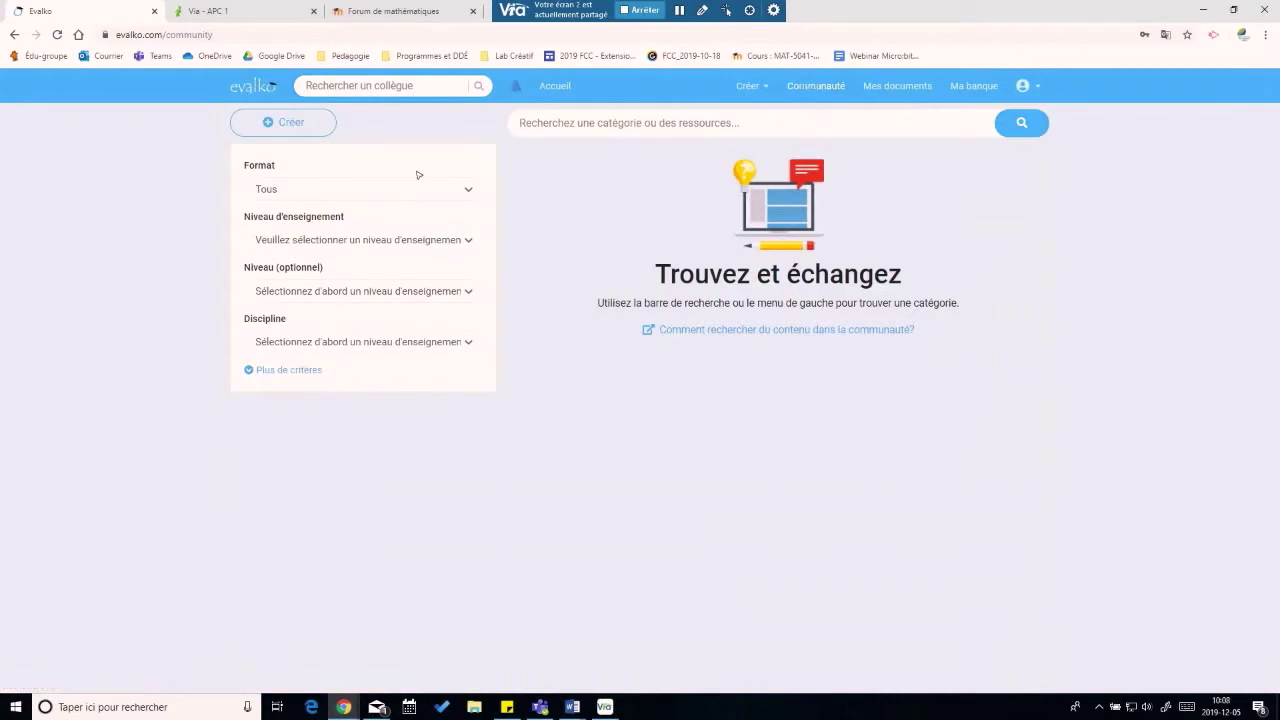
{"action": "left_click", "coordinate": [330, 190]}
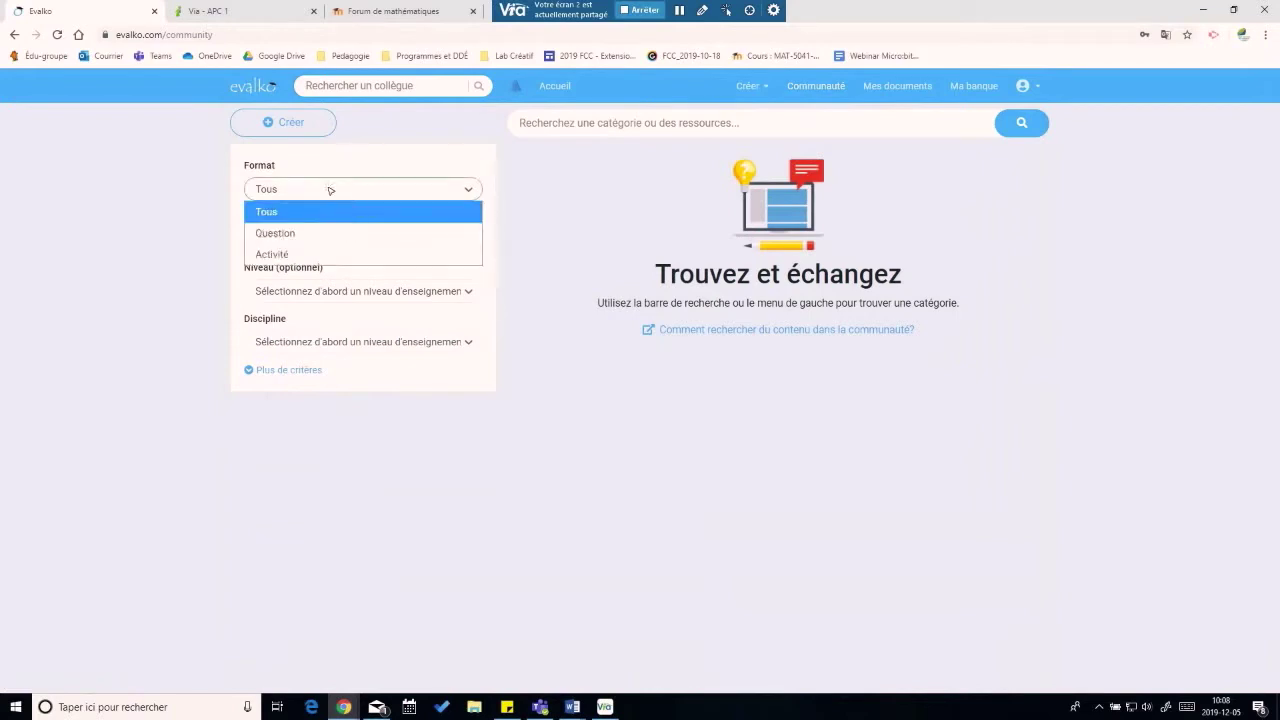
{"action": "left_click", "coordinate": [296, 233]}
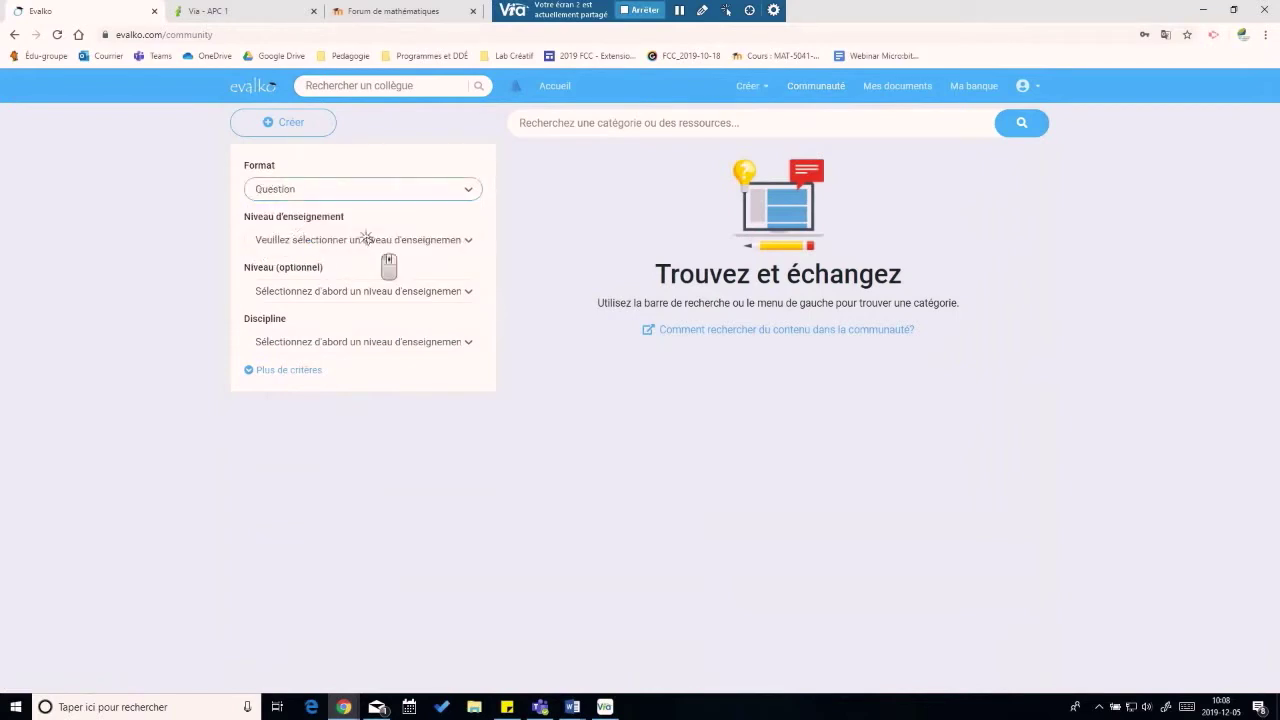
{"action": "left_click", "coordinate": [367, 239]}
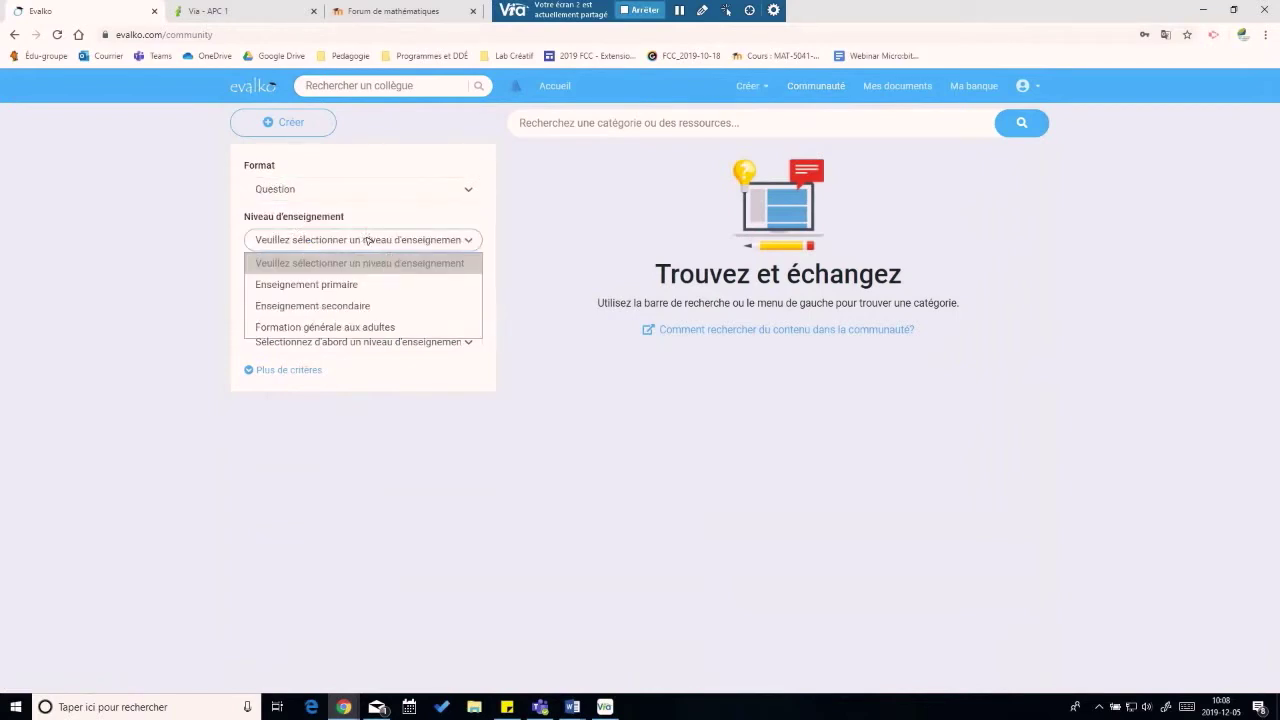
{"action": "left_click", "coordinate": [345, 328]}
{"action": "left_click", "coordinate": [372, 291]}
{"action": "left_click", "coordinate": [336, 335]}
{"action": "left_click", "coordinate": [337, 341]}
{"action": "left_click", "coordinate": [331, 388]}
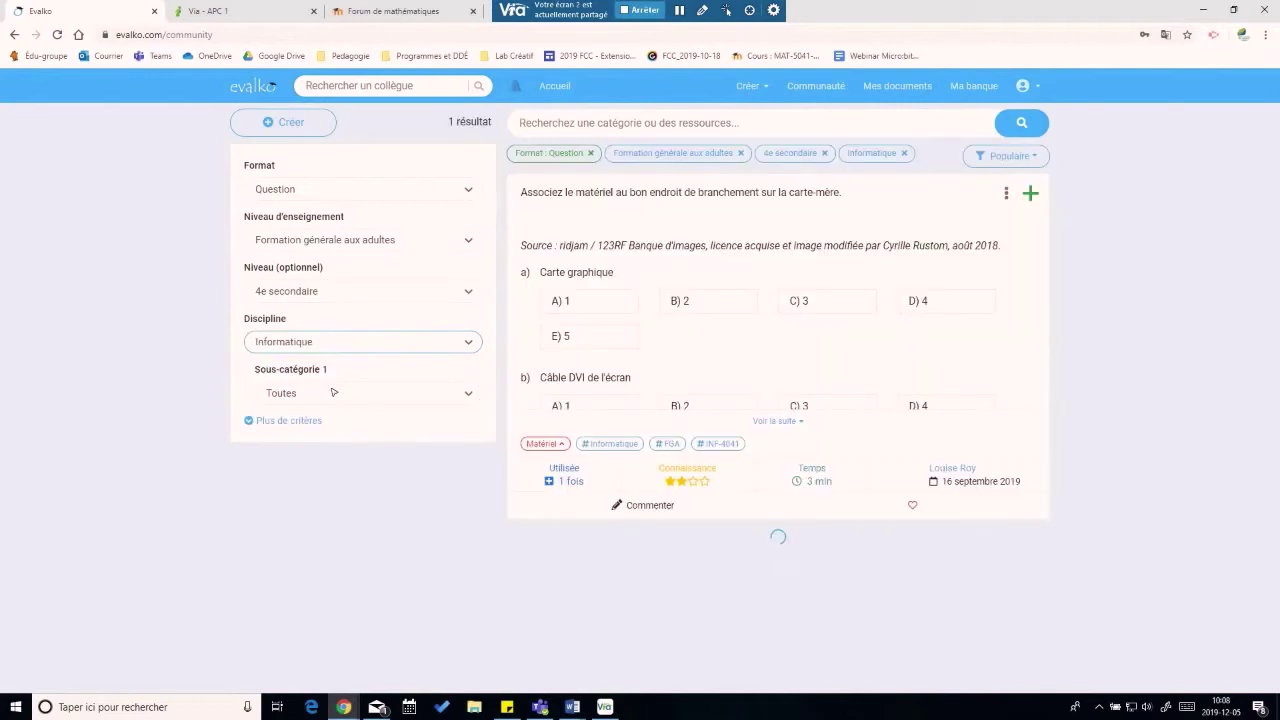
Filter the community questions to Enseignement secondaire, 2e secondaire, Mathématique, with Algèbre as the first subcategory
{"action": "left_click", "coordinate": [355, 240]}
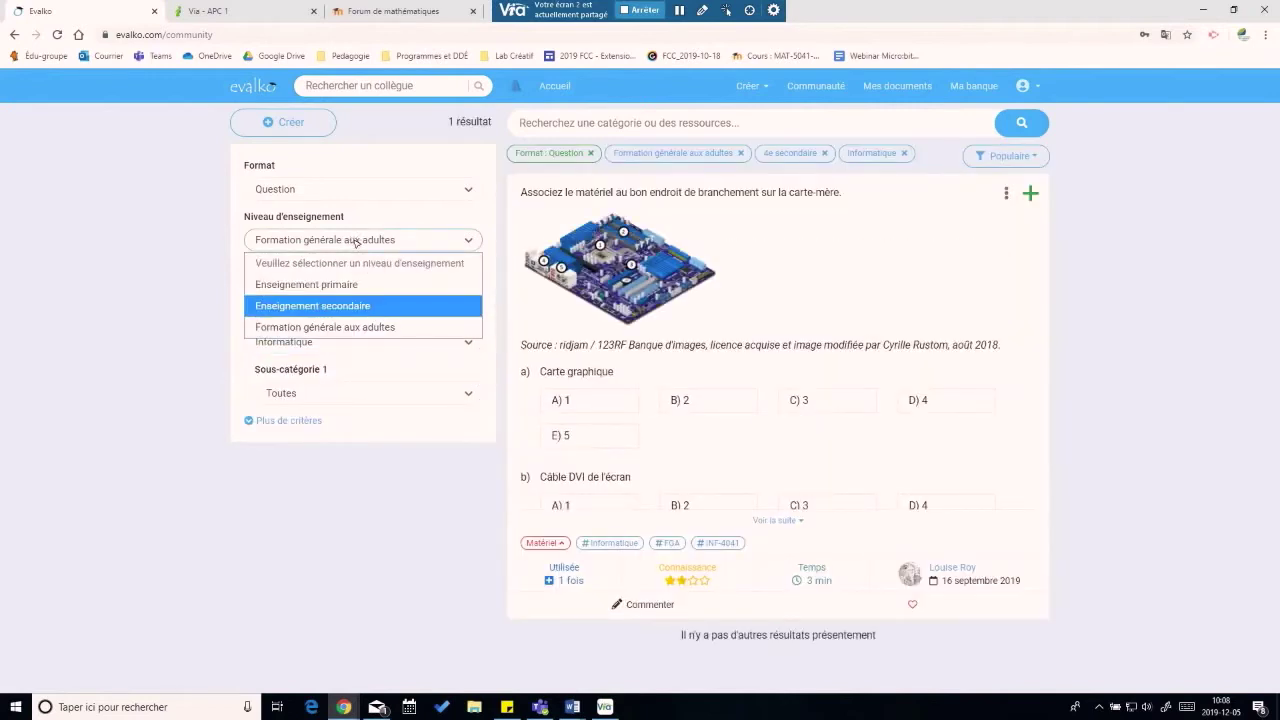
{"action": "left_click", "coordinate": [336, 306]}
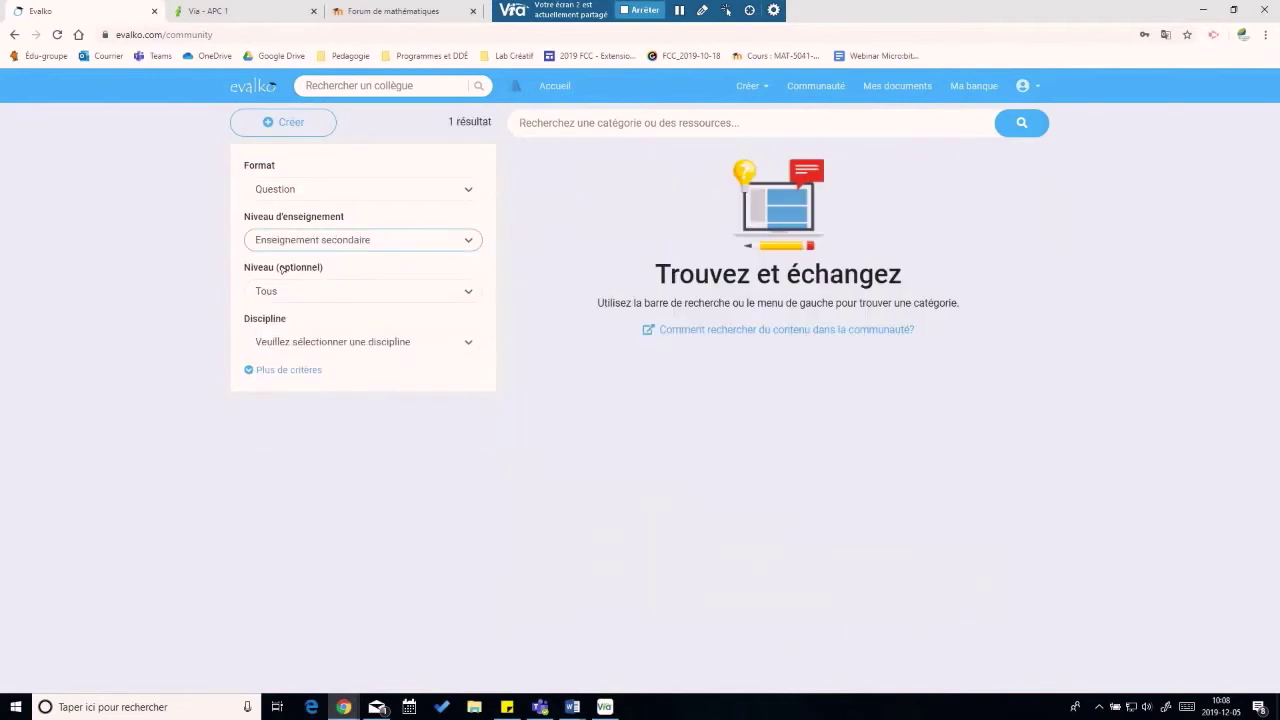
{"action": "left_click", "coordinate": [330, 289]}
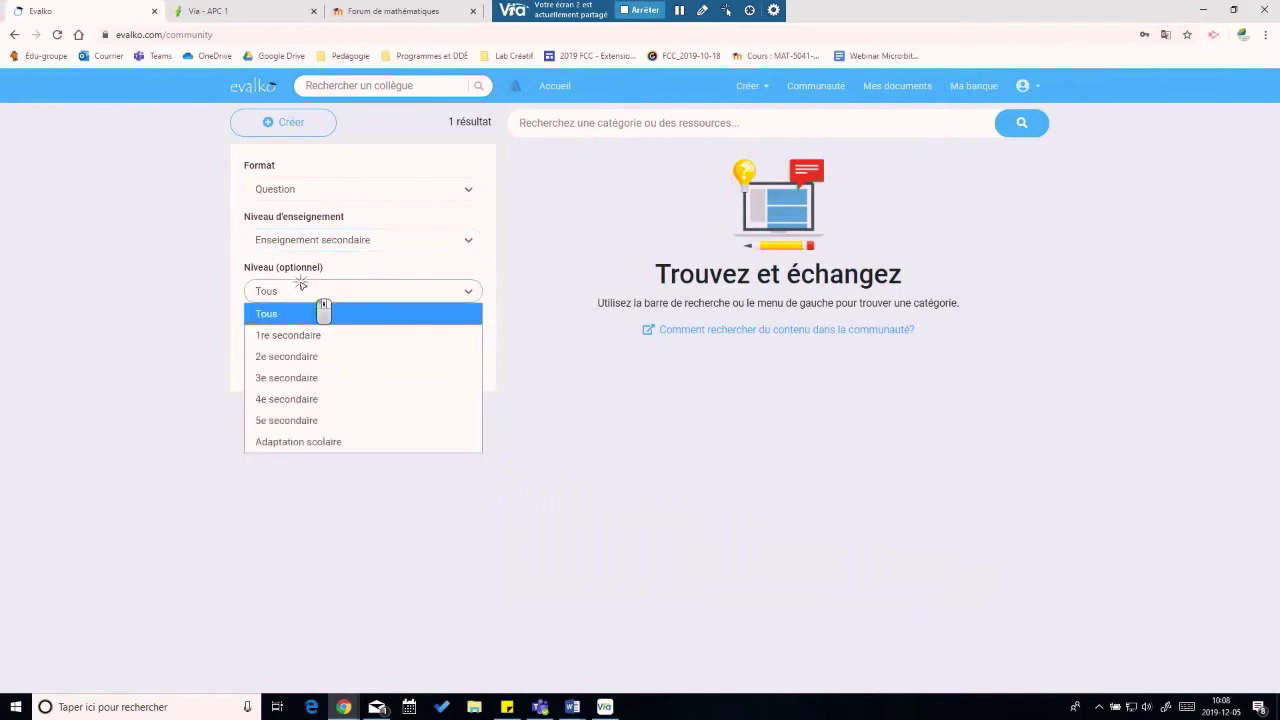
{"action": "left_click", "coordinate": [330, 360]}
{"action": "left_click", "coordinate": [356, 340]}
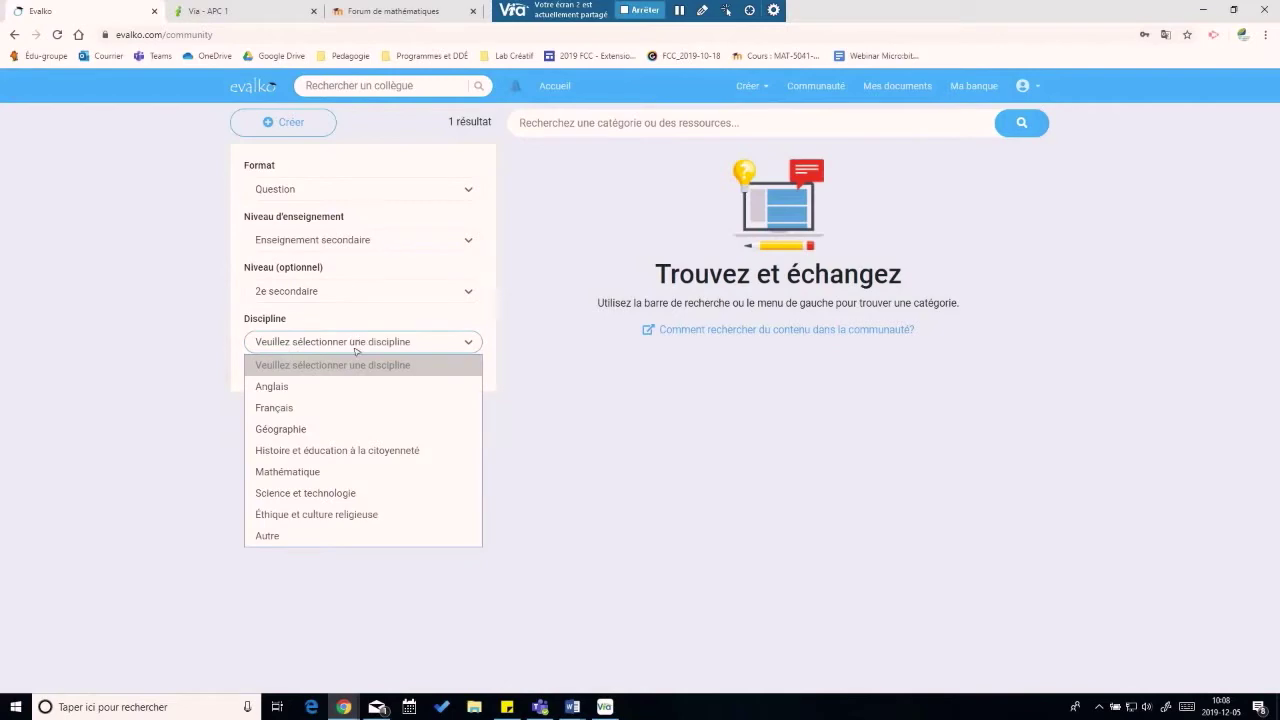
{"action": "left_click", "coordinate": [292, 471]}
{"action": "left_click", "coordinate": [350, 392]}
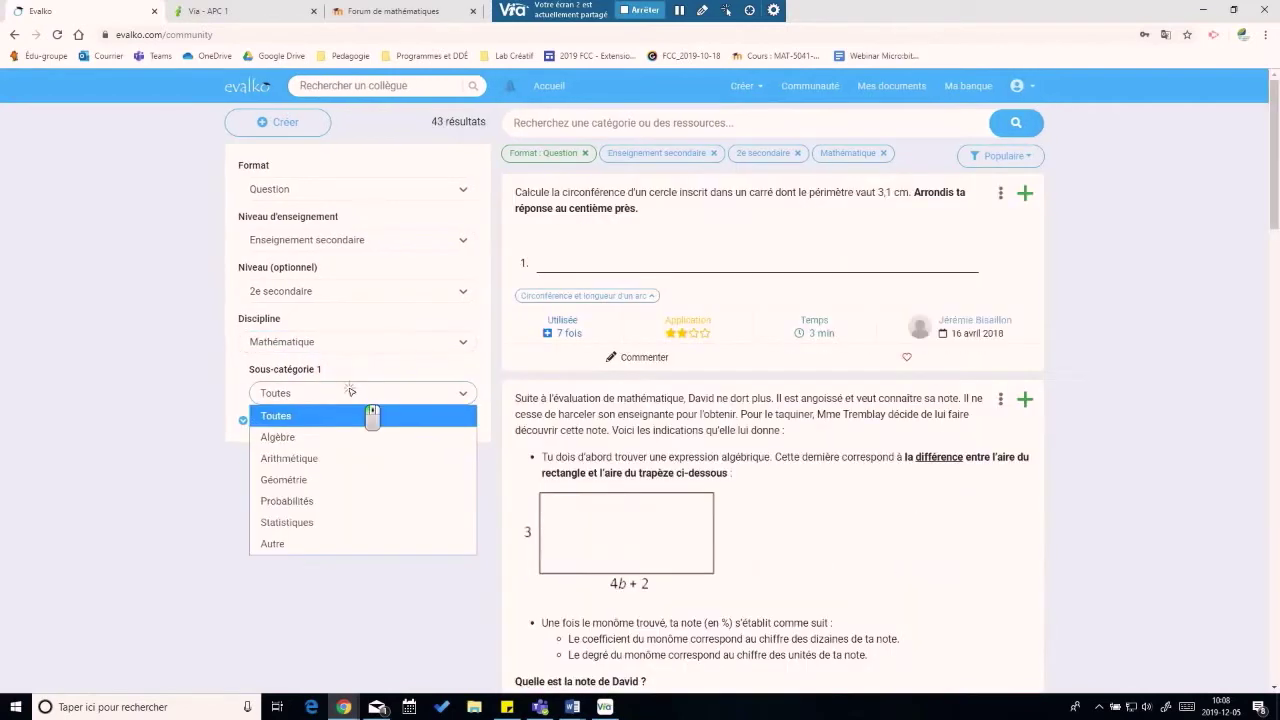
{"action": "left_click", "coordinate": [297, 439]}
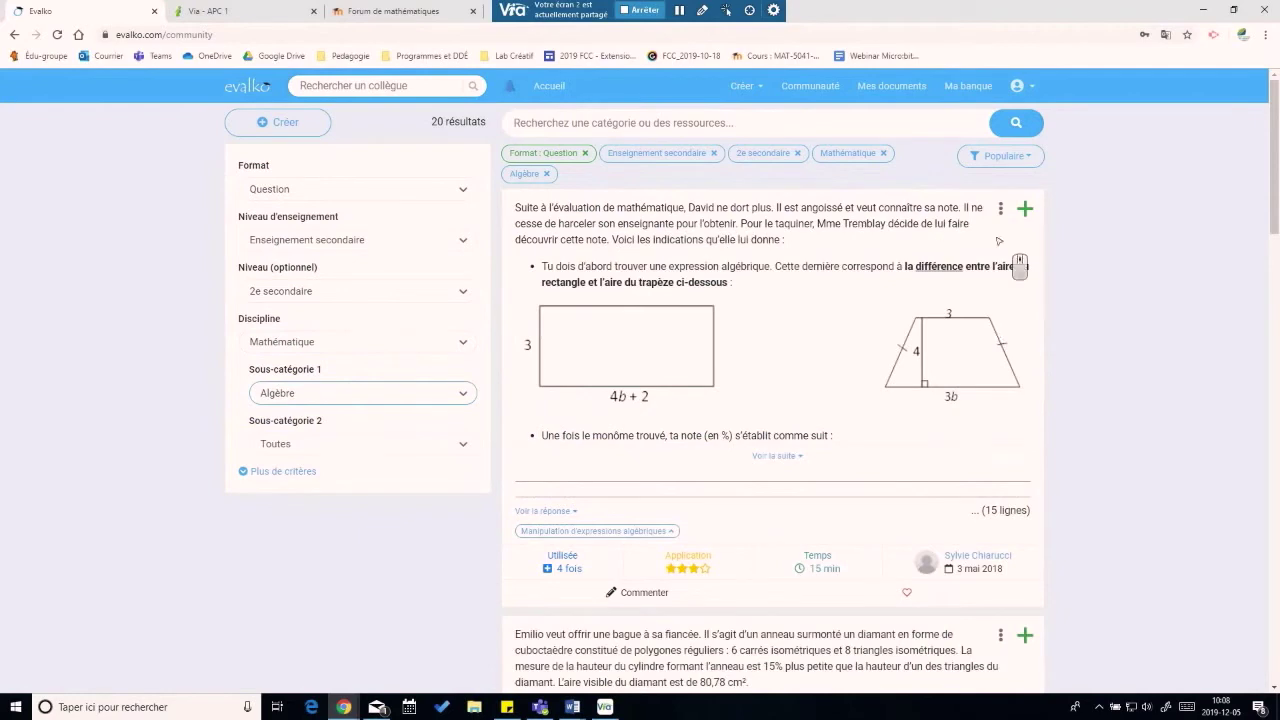
Examine the filtered algebra questions and the destinations offered for adding the first one
{"action": "scroll", "coordinate": [998, 330], "scroll_direction": "down", "scroll_amount": 6}
{"action": "scroll", "coordinate": [1005, 298], "scroll_direction": "down", "scroll_amount": 2}
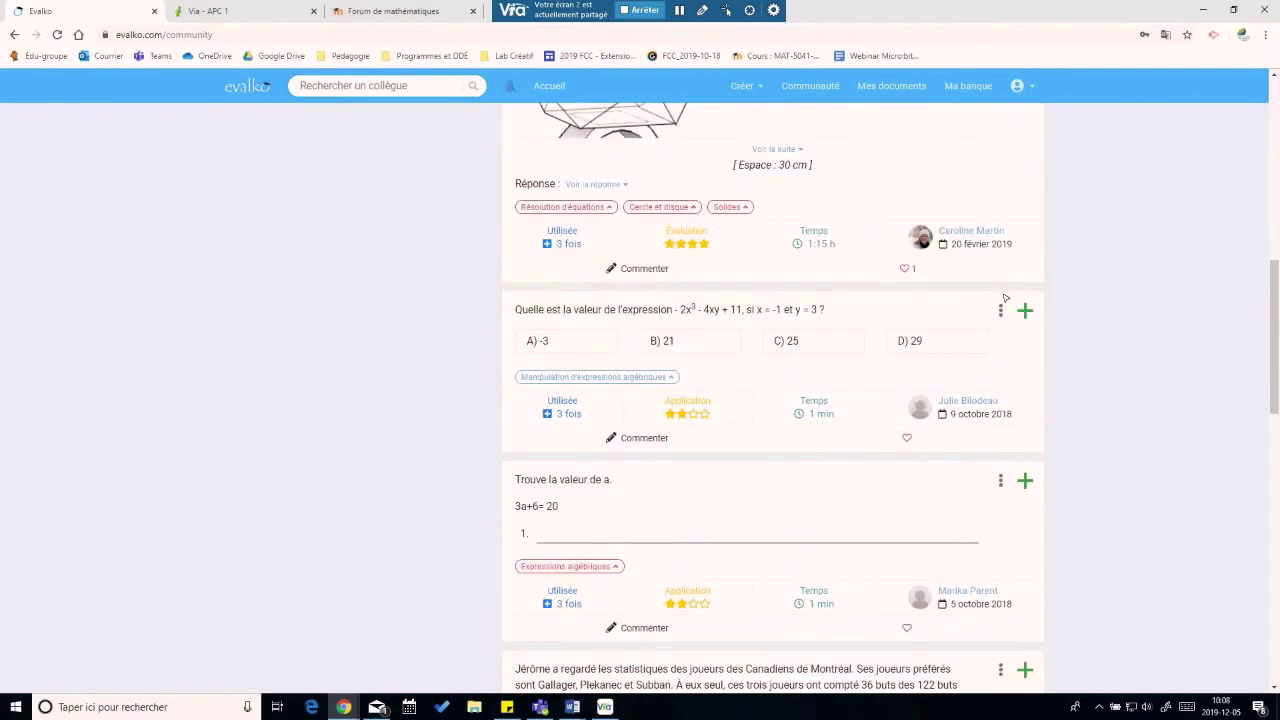
{"action": "scroll", "coordinate": [1118, 339], "scroll_direction": "up", "scroll_amount": 8}
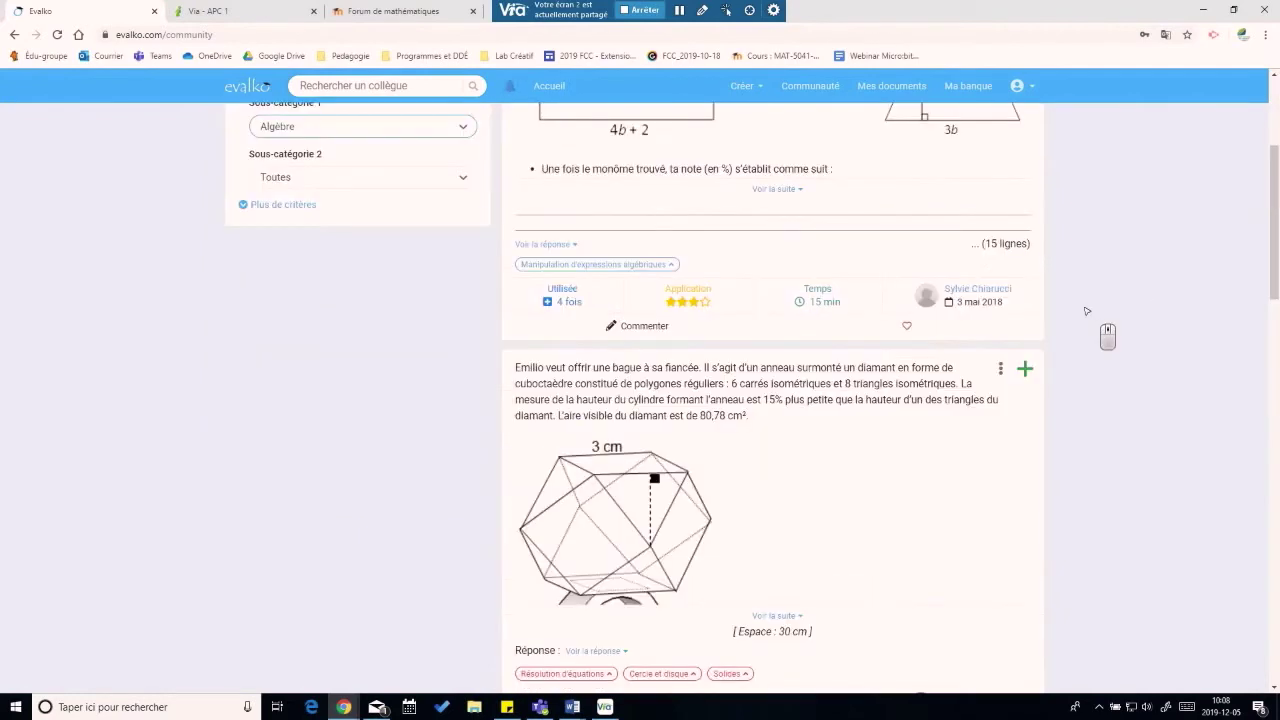
{"action": "scroll", "coordinate": [1015, 375], "scroll_direction": "down", "scroll_amount": 3}
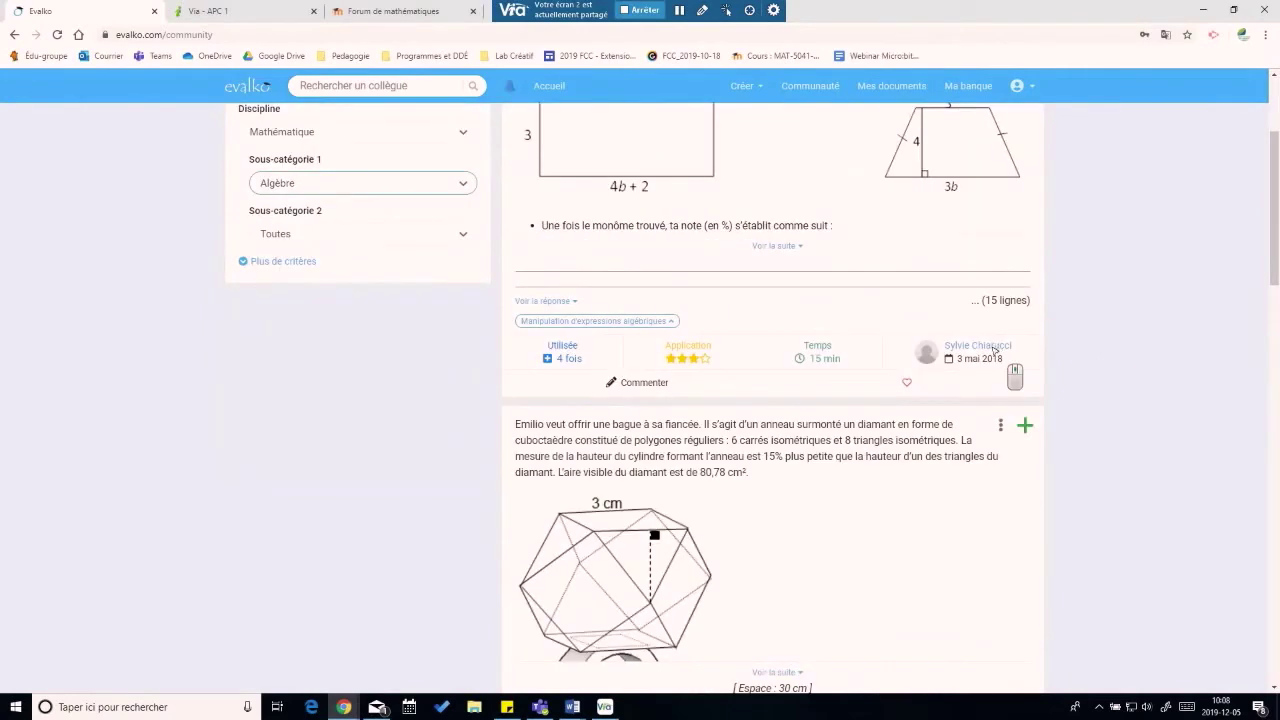
{"action": "left_click", "coordinate": [906, 259]}
{"action": "left_click", "coordinate": [906, 259]}
{"action": "scroll", "coordinate": [900, 278], "scroll_direction": "up", "scroll_amount": 3}
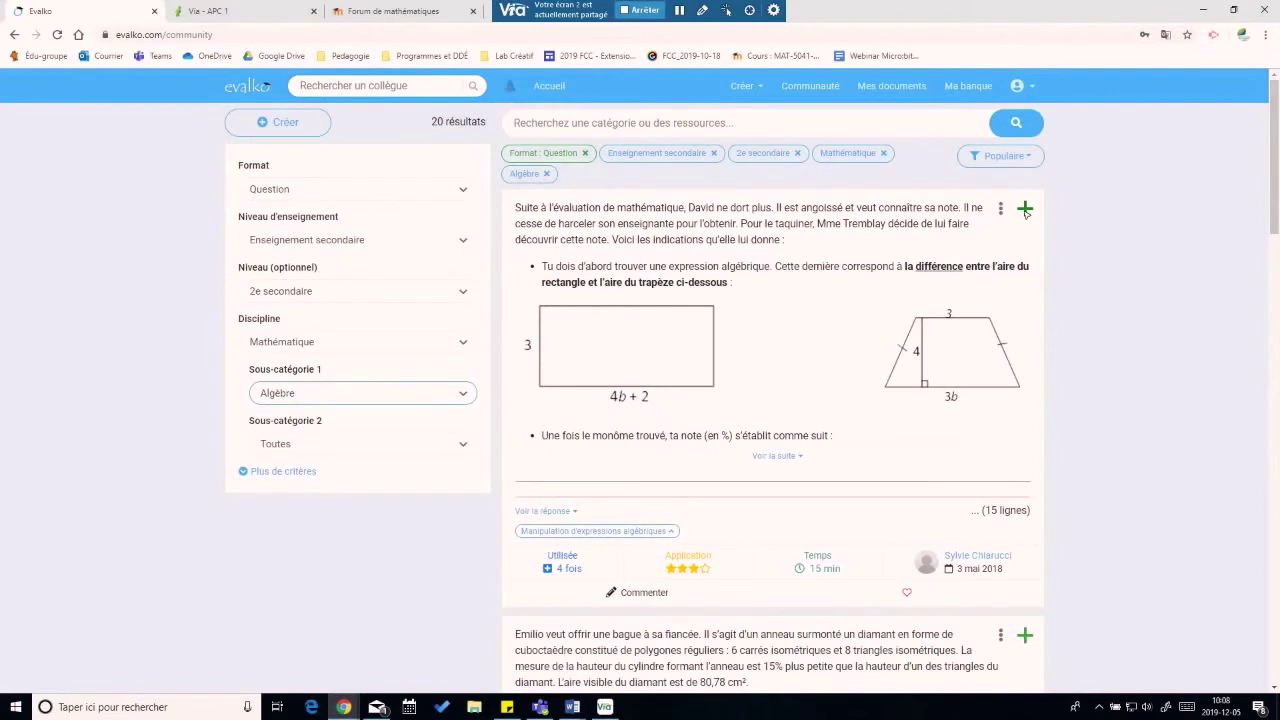
{"action": "left_click", "coordinate": [1025, 209]}
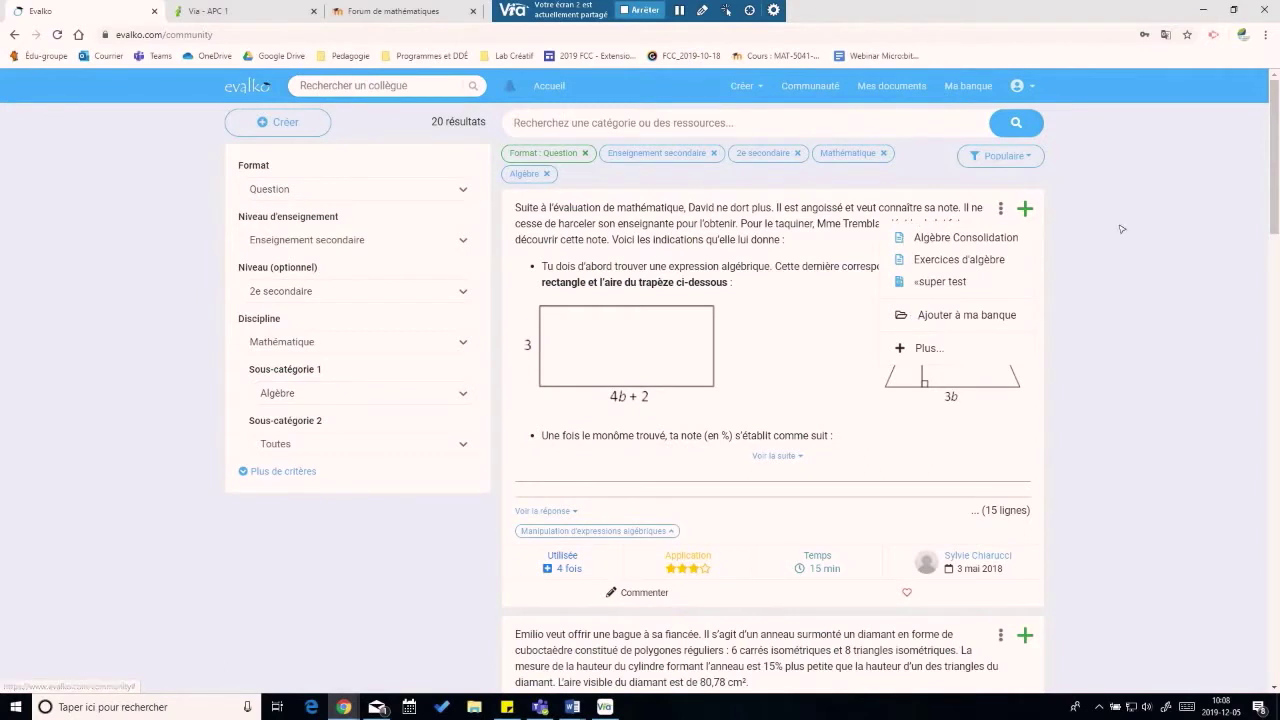
{"action": "left_click", "coordinate": [1118, 270]}
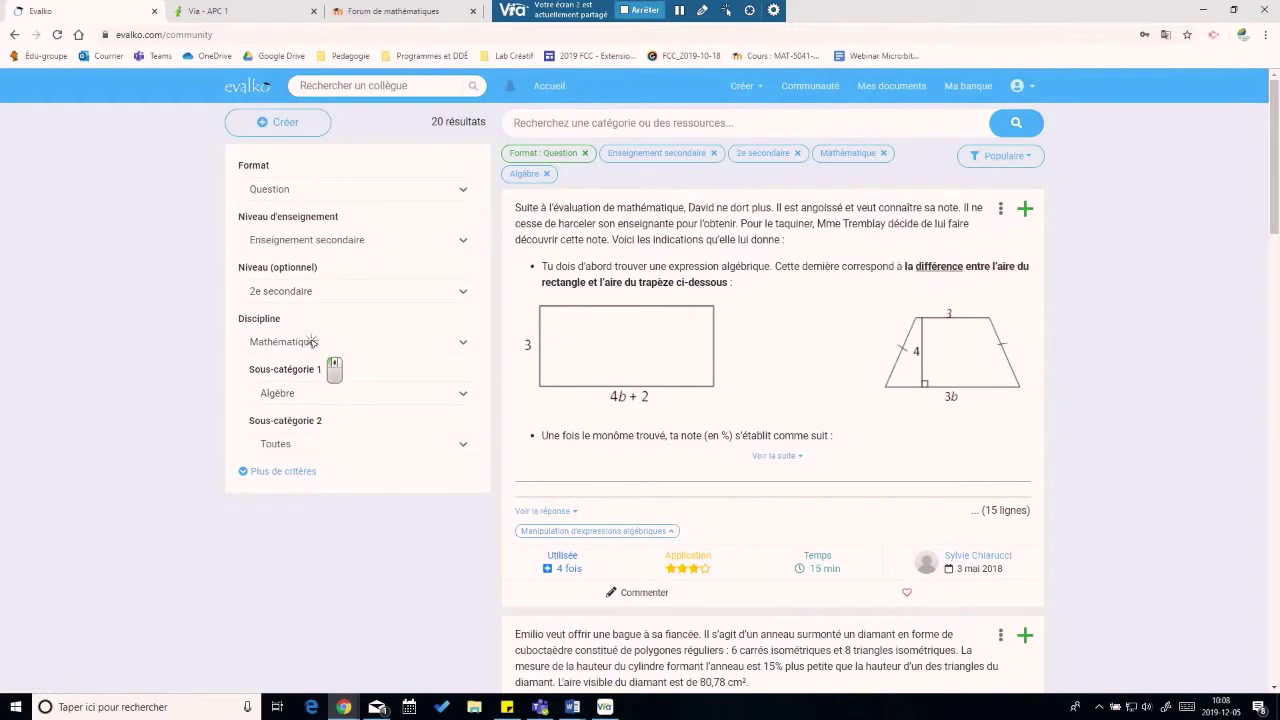
{"action": "left_click", "coordinate": [313, 342]}
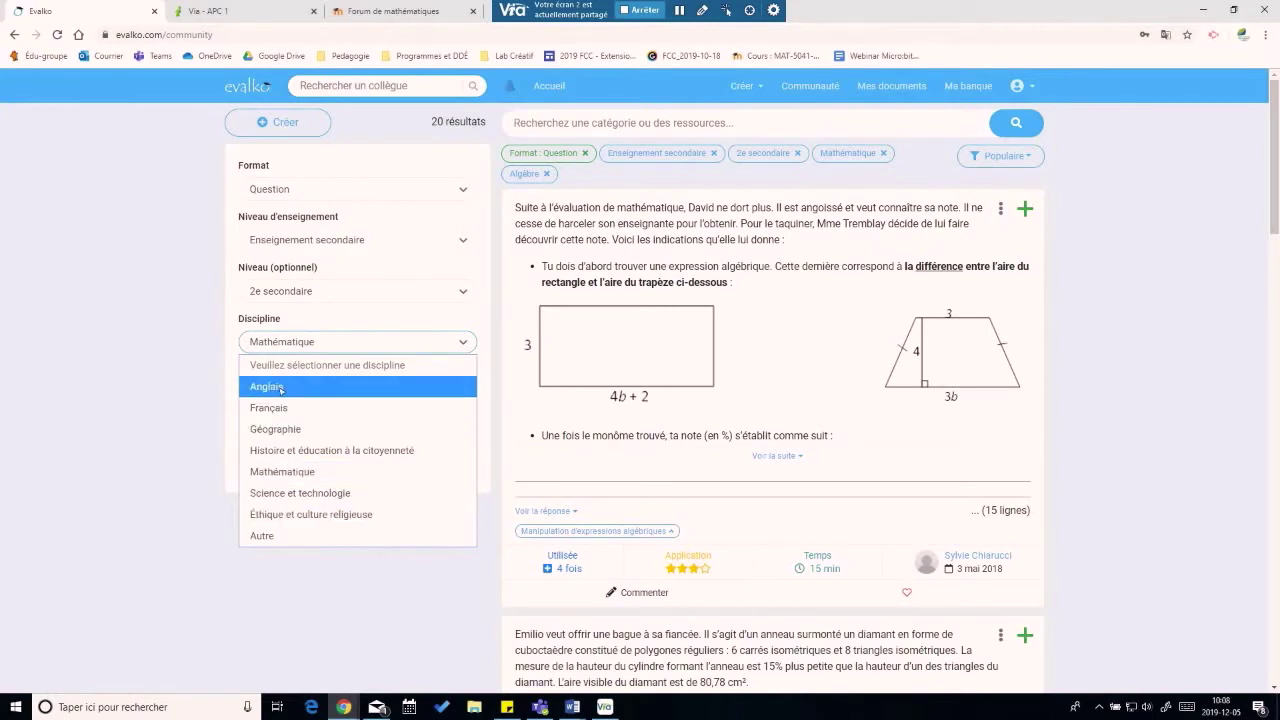
{"action": "left_click", "coordinate": [170, 376]}
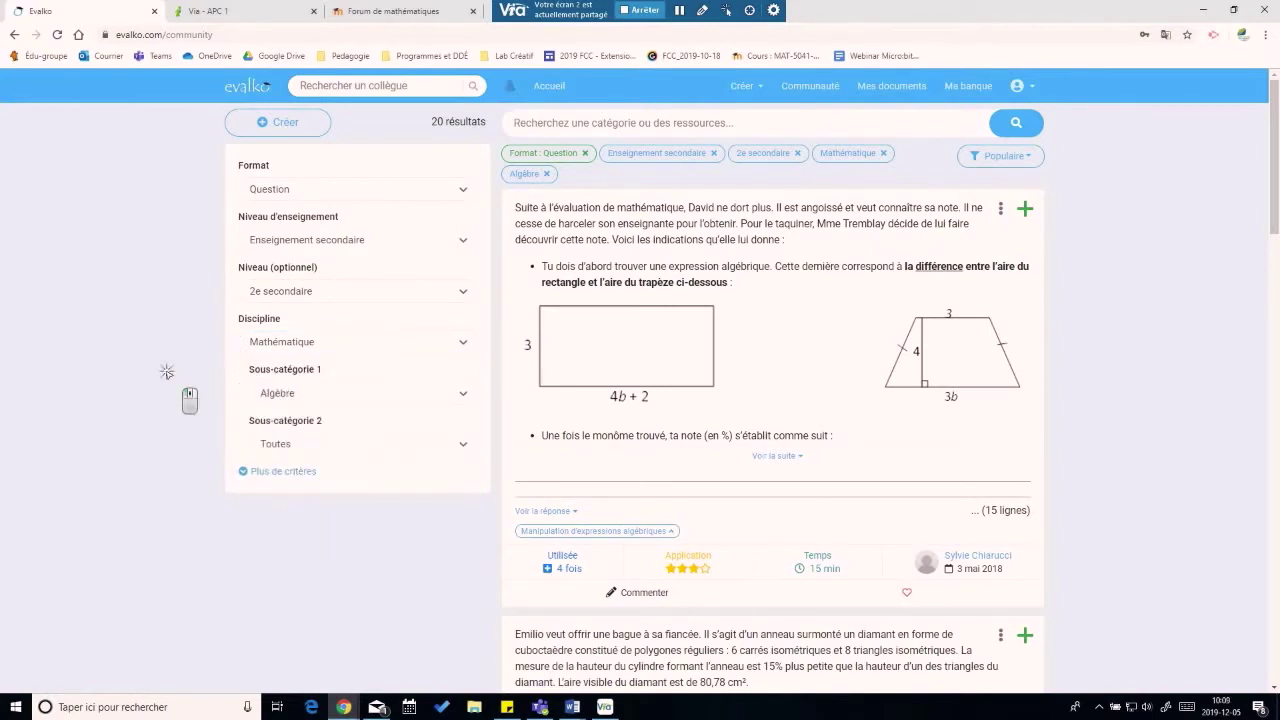
{"action": "left_click", "coordinate": [380, 345]}
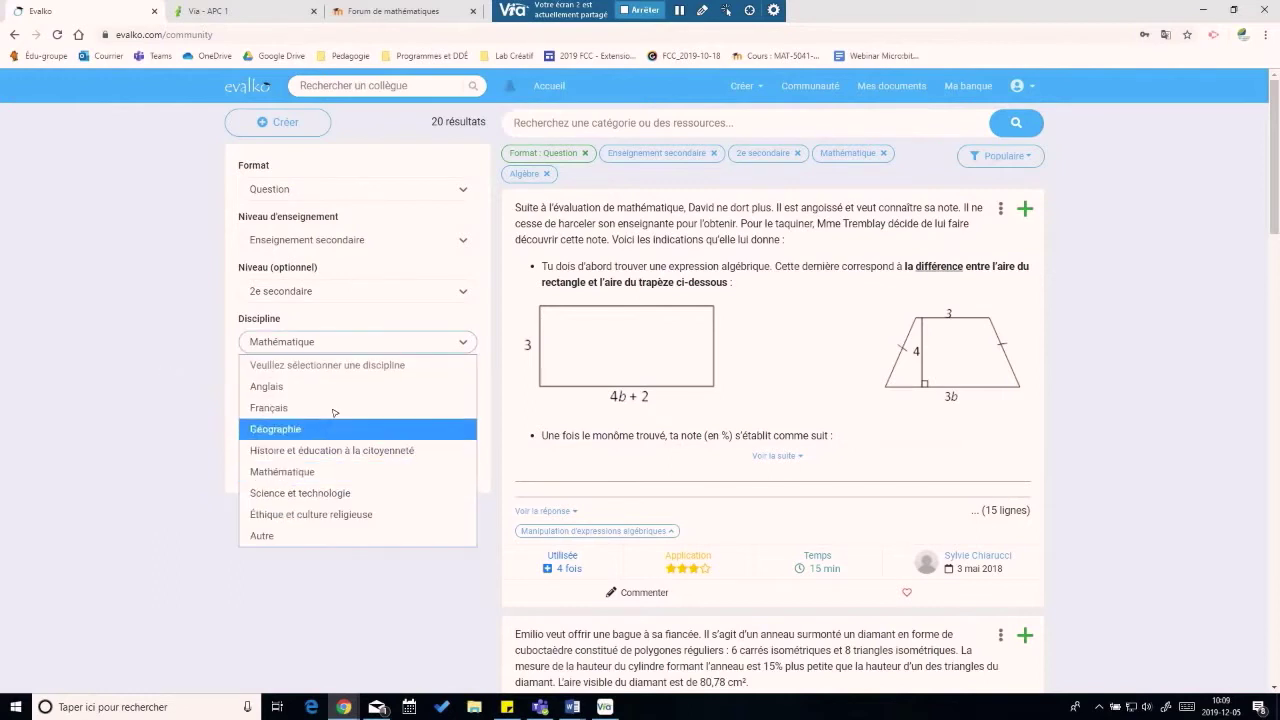
{"action": "left_click", "coordinate": [343, 347]}
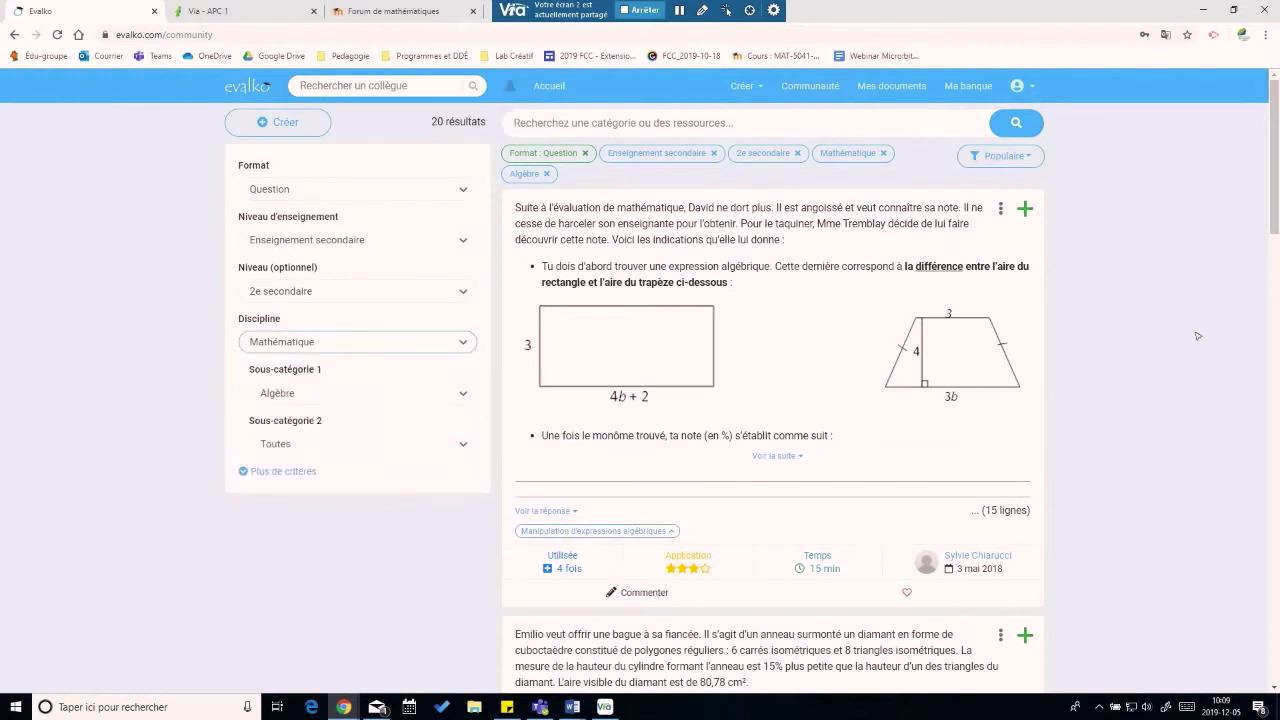
Start a new document in the personal documents, titled Algèbre MAT-2101, with Exercices as its type
{"action": "left_click", "coordinate": [893, 86]}
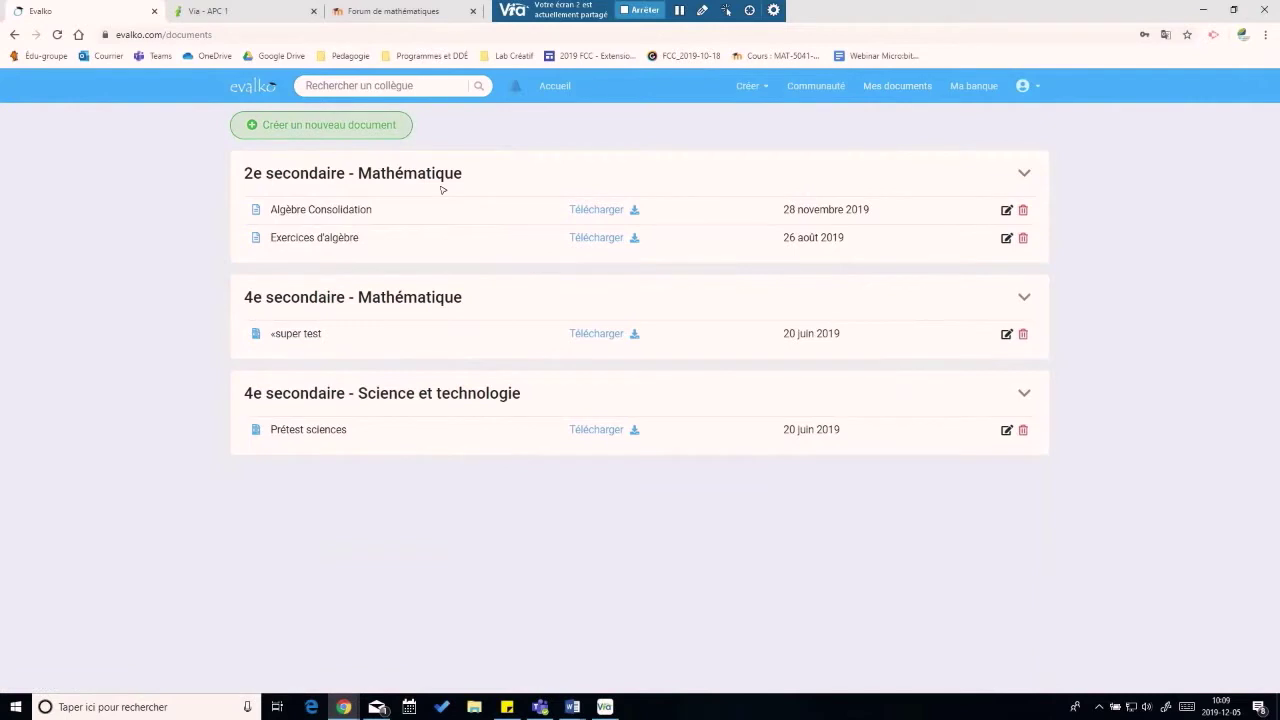
{"action": "left_click", "coordinate": [315, 127]}
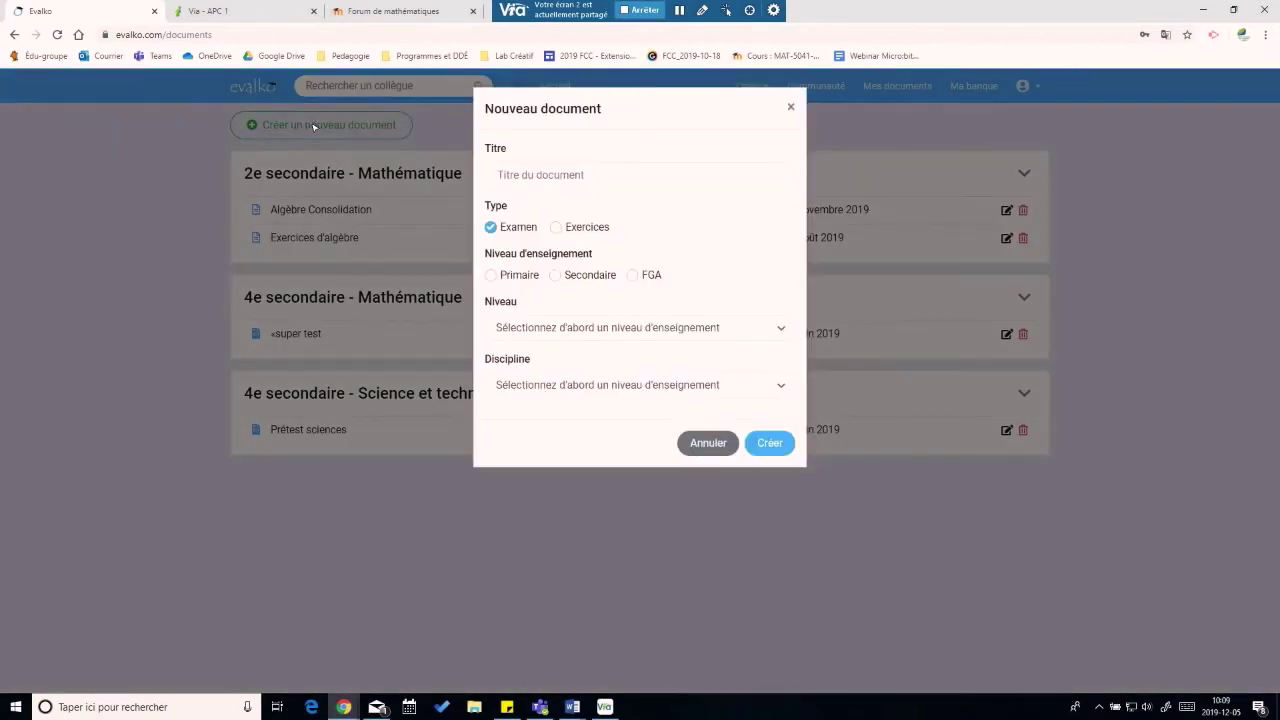
{"action": "left_click", "coordinate": [570, 175]}
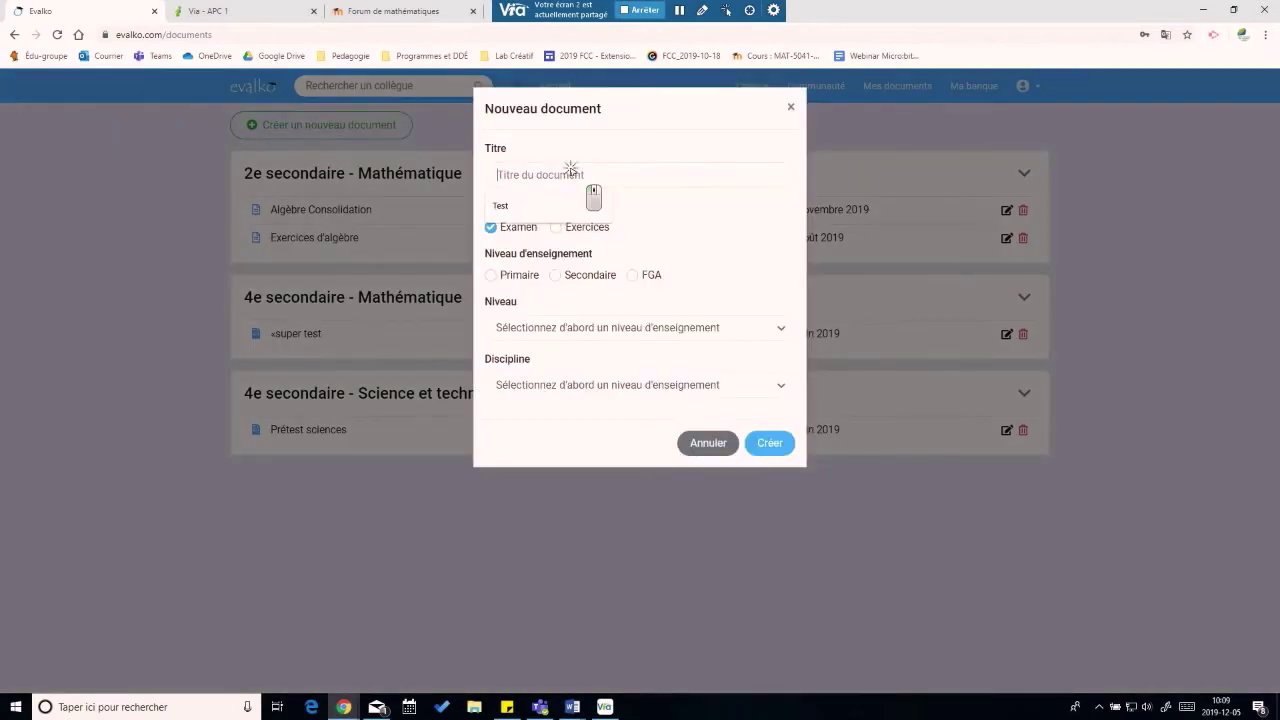
{"action": "left_click", "coordinate": [580, 251]}
{"action": "left_click", "coordinate": [560, 176]}
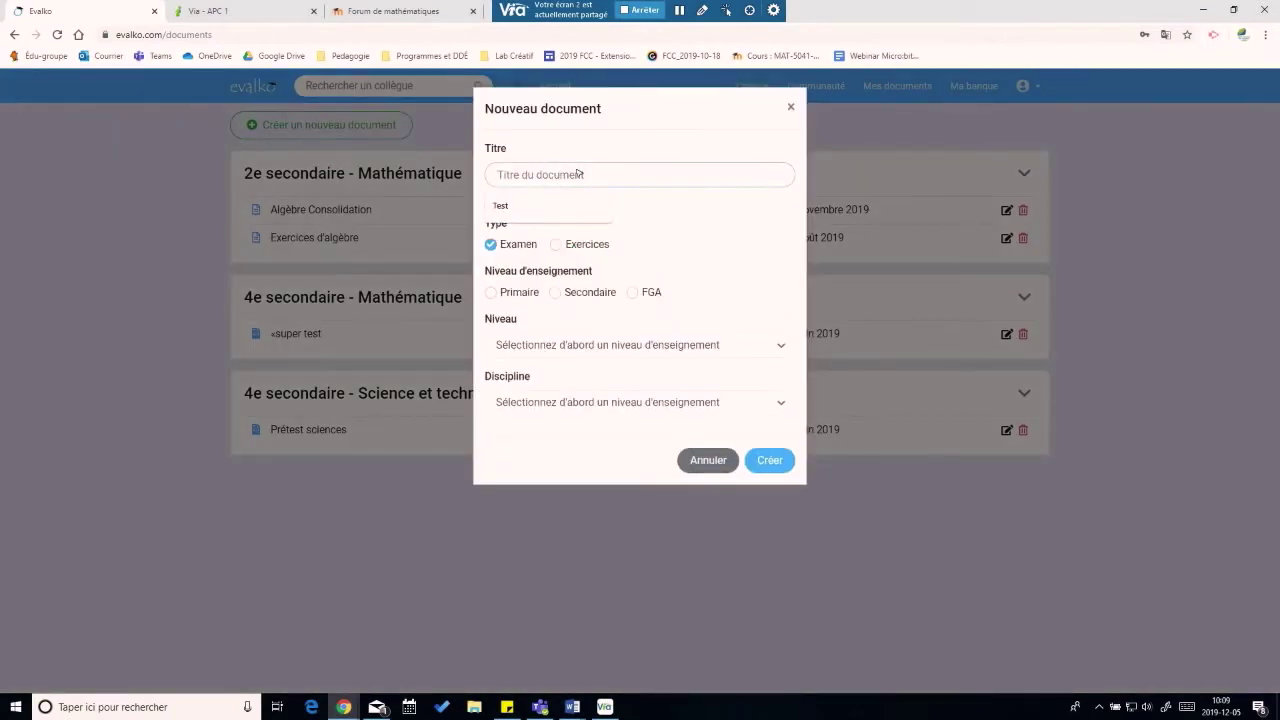
{"action": "type", "text": "Algèbre MAT-2101"}
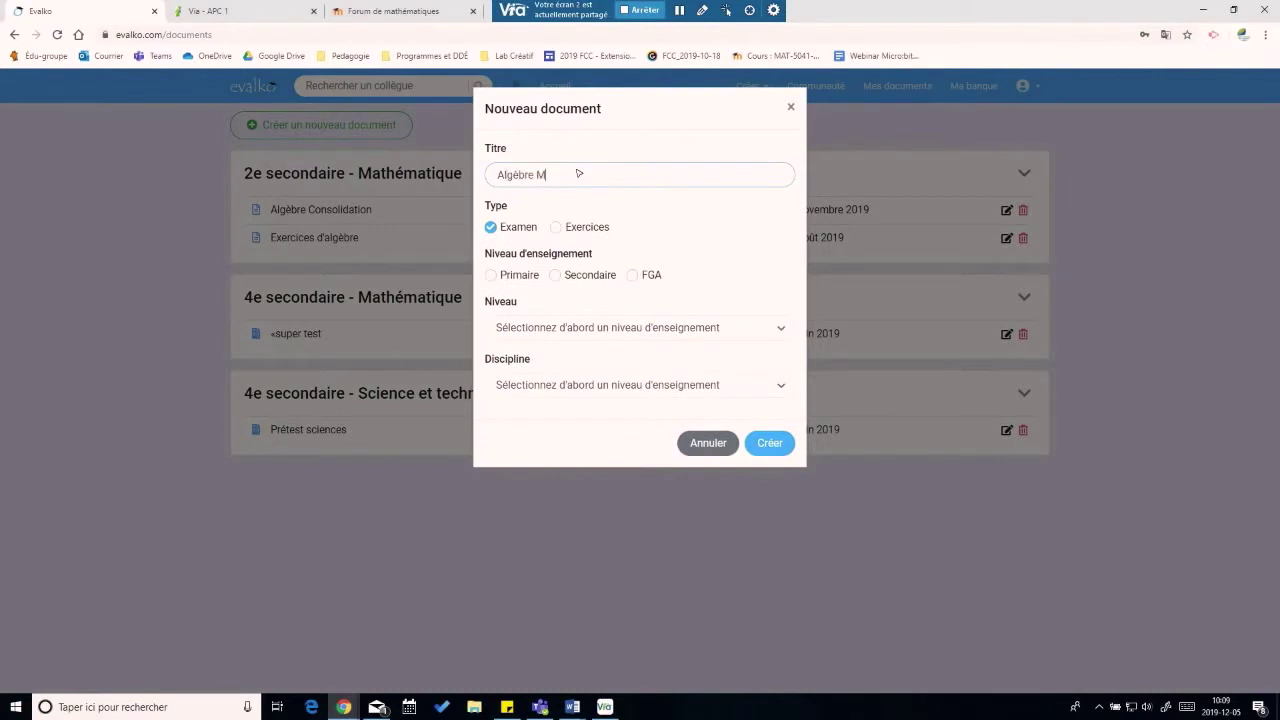
{"action": "left_click", "coordinate": [556, 228]}
Assign the new document to Secondaire, 2e secondaire, Mathématique, and create it
{"action": "left_click", "coordinate": [556, 275]}
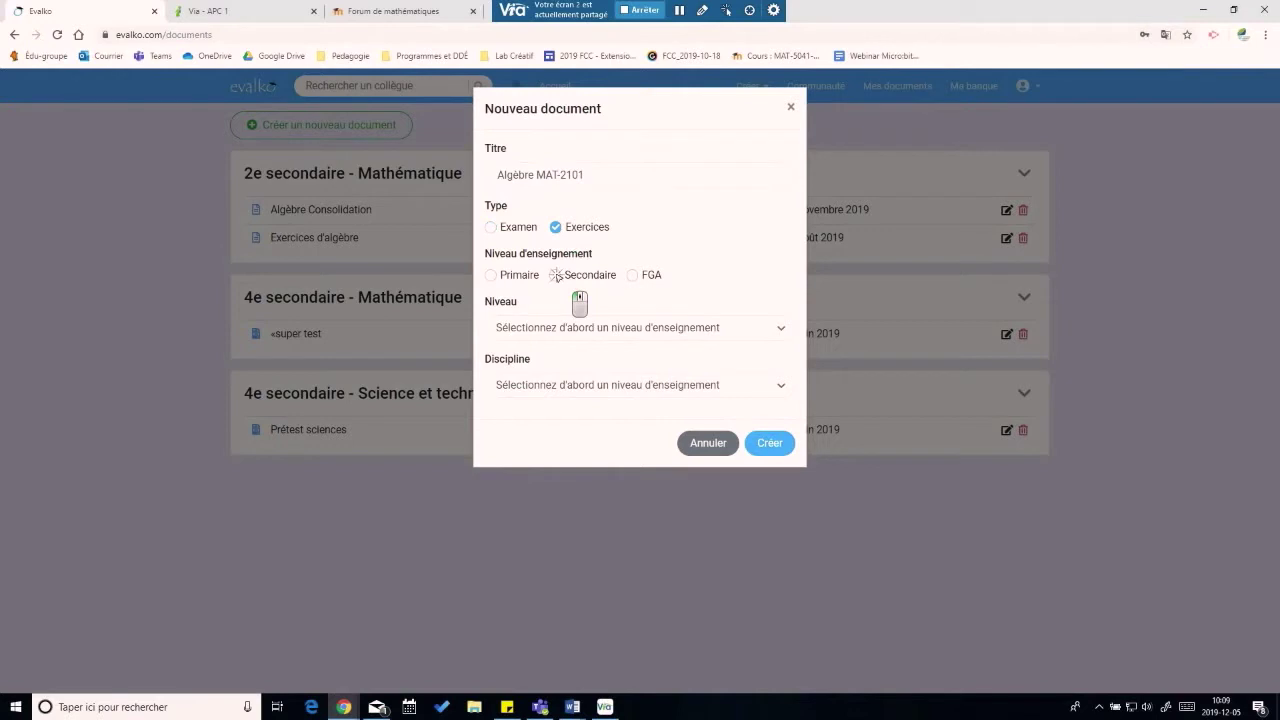
{"action": "left_click", "coordinate": [688, 327]}
{"action": "left_click", "coordinate": [556, 398]}
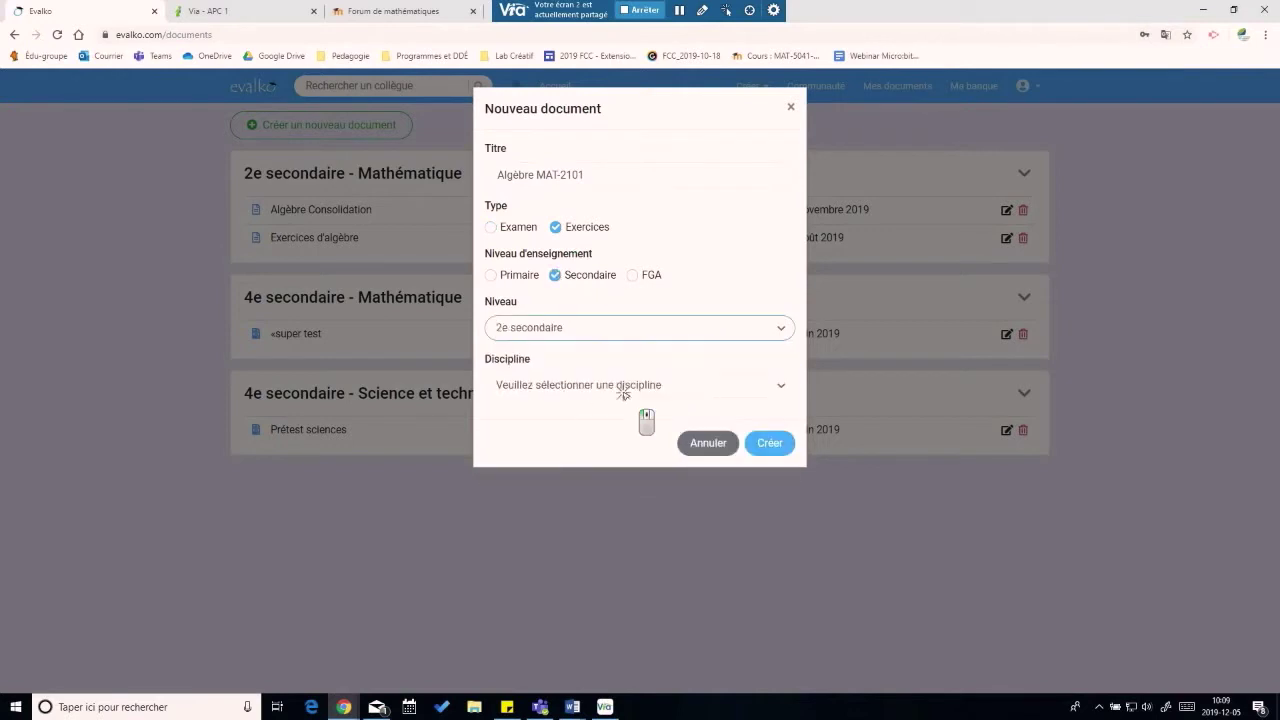
{"action": "left_click", "coordinate": [627, 392]}
{"action": "left_click", "coordinate": [574, 538]}
{"action": "left_click", "coordinate": [772, 446]}
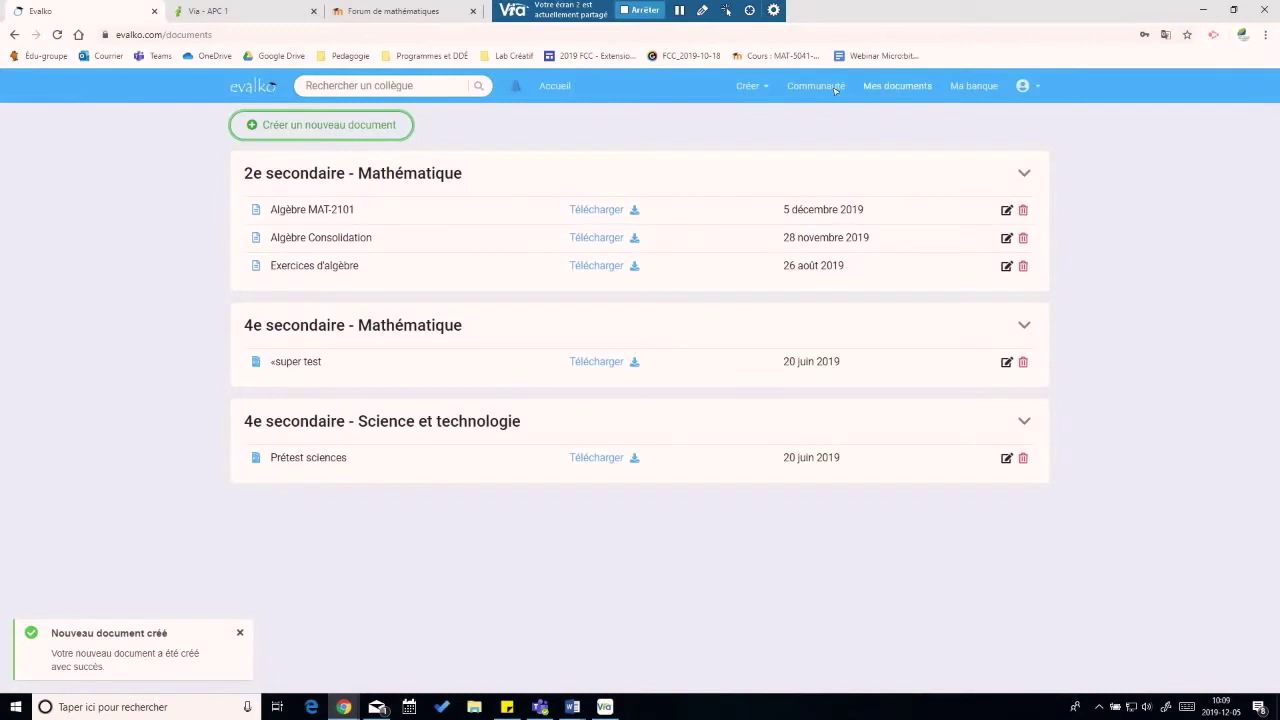
Add the first two community algebra questions, on the rectangle and trapezoid areas and the diamond ring, to Algèbre MAT-2101
{"action": "left_click", "coordinate": [831, 86]}
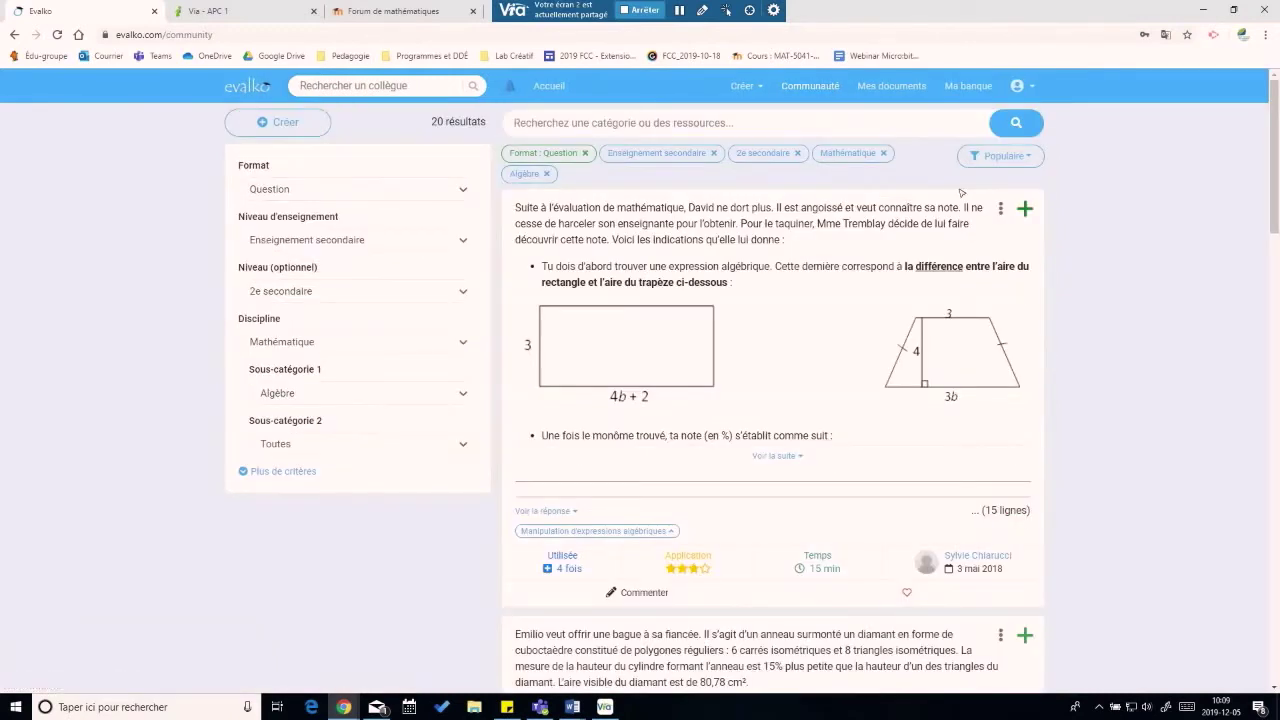
{"action": "left_click", "coordinate": [1025, 209]}
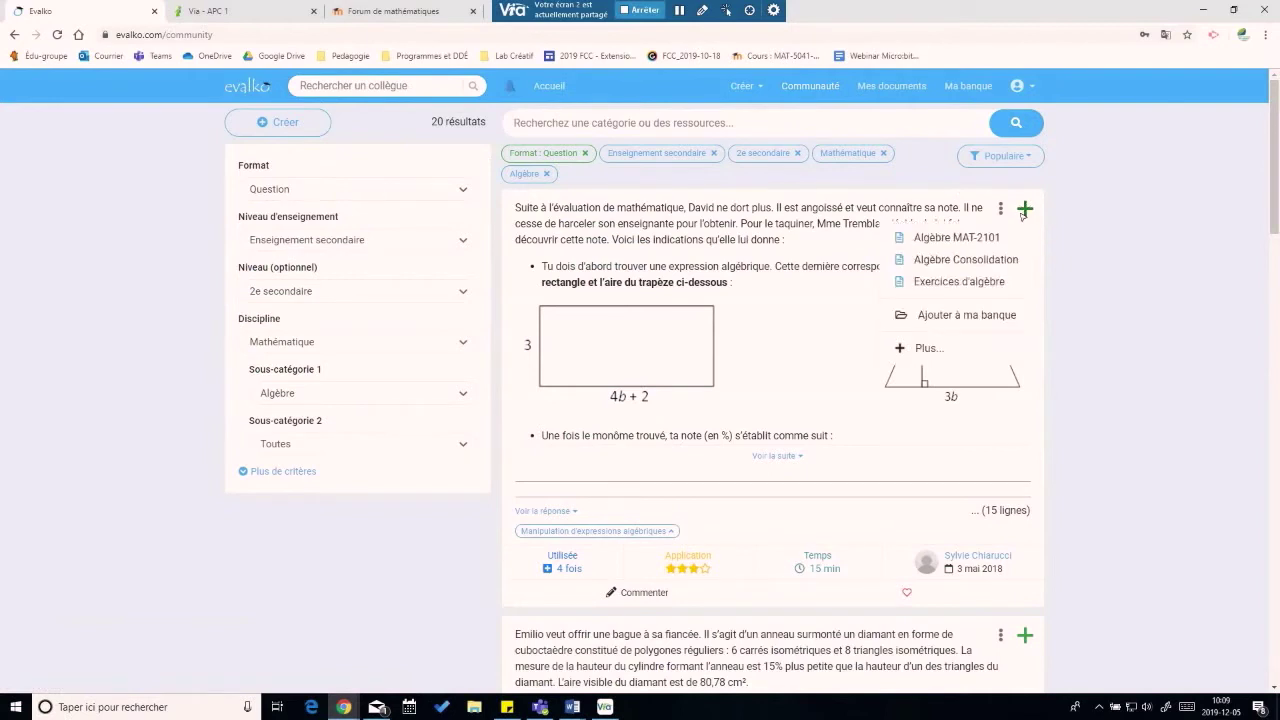
{"action": "left_click", "coordinate": [950, 238]}
{"action": "scroll", "coordinate": [1087, 340], "scroll_direction": "down", "scroll_amount": 1}
{"action": "scroll", "coordinate": [1087, 340], "scroll_direction": "down", "scroll_amount": 2}
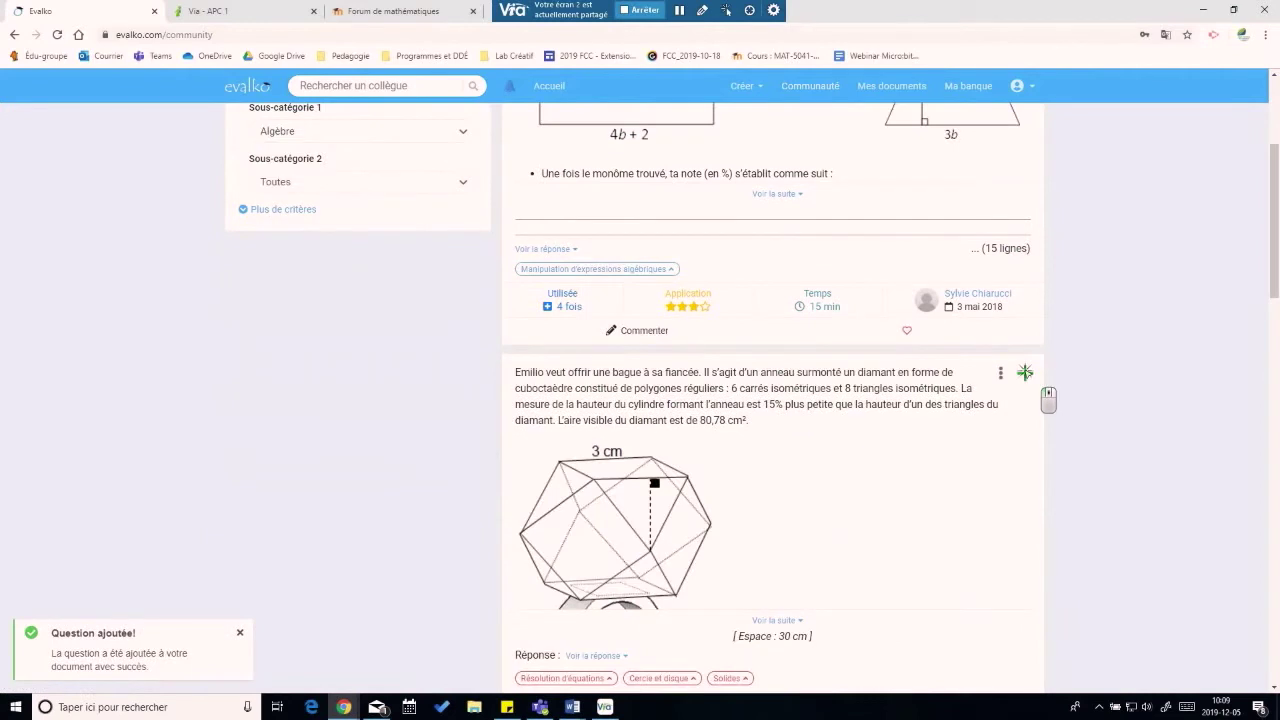
{"action": "left_click", "coordinate": [1025, 369]}
{"action": "left_click", "coordinate": [962, 402]}
Add the multiple-choice question on evaluating -2x³ - 4xy + 11 and the 3a+6=20 question to Algèbre MAT-2101
{"action": "scroll", "coordinate": [1133, 378], "scroll_direction": "down", "scroll_amount": 4}
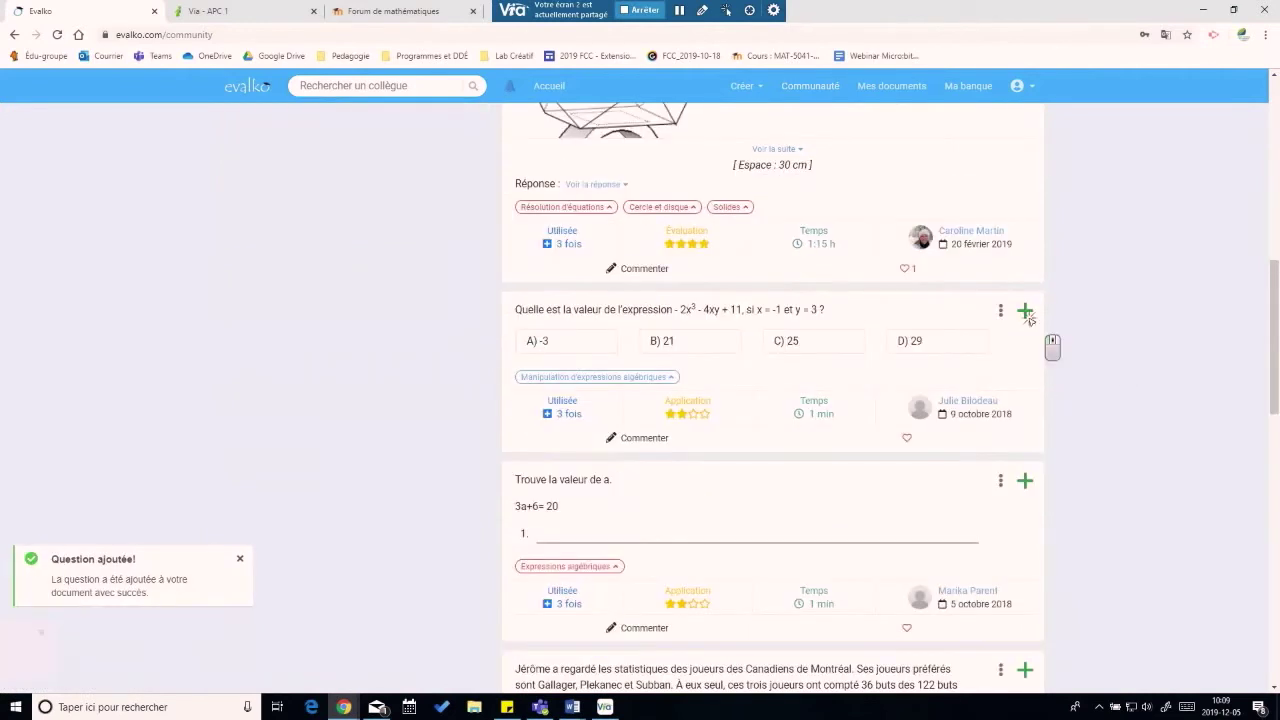
{"action": "left_click", "coordinate": [1025, 310]}
{"action": "left_click", "coordinate": [976, 341]}
{"action": "left_click", "coordinate": [1025, 480]}
{"action": "left_click", "coordinate": [976, 508]}
Download the Document complet student version of Algèbre MAT-2101 from the personal documents
{"action": "left_click", "coordinate": [970, 88]}
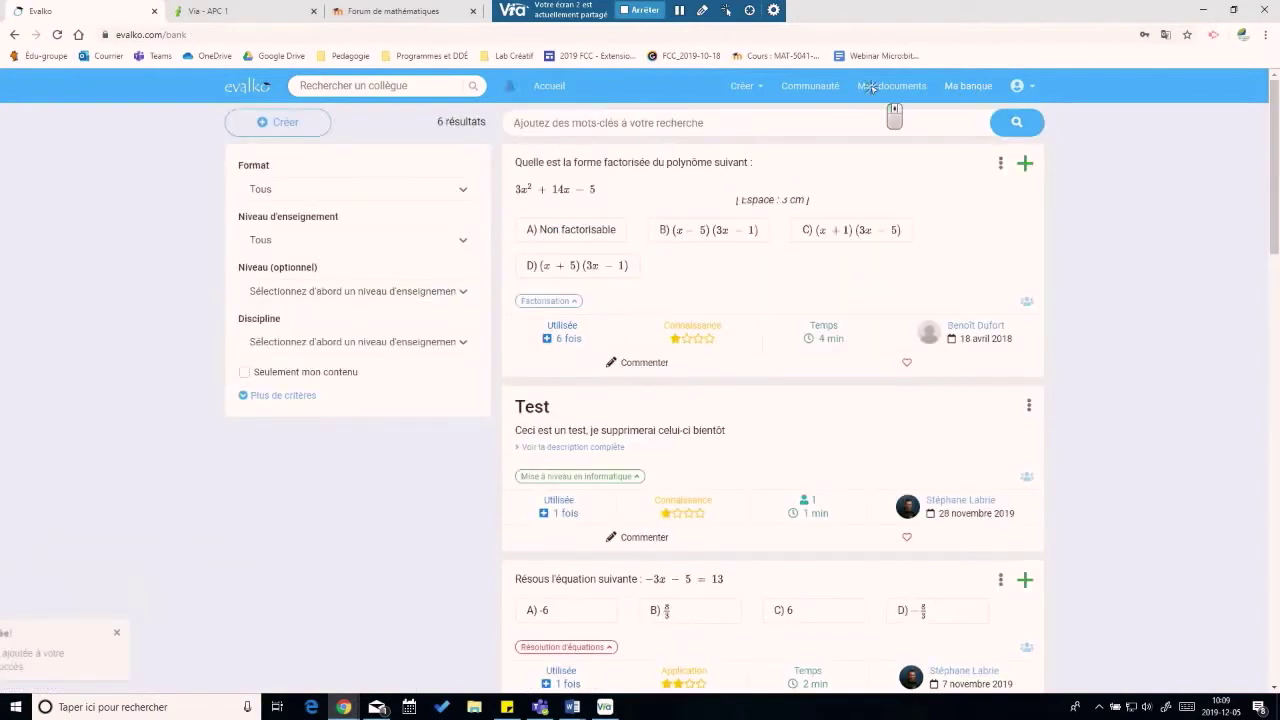
{"action": "left_click", "coordinate": [891, 86]}
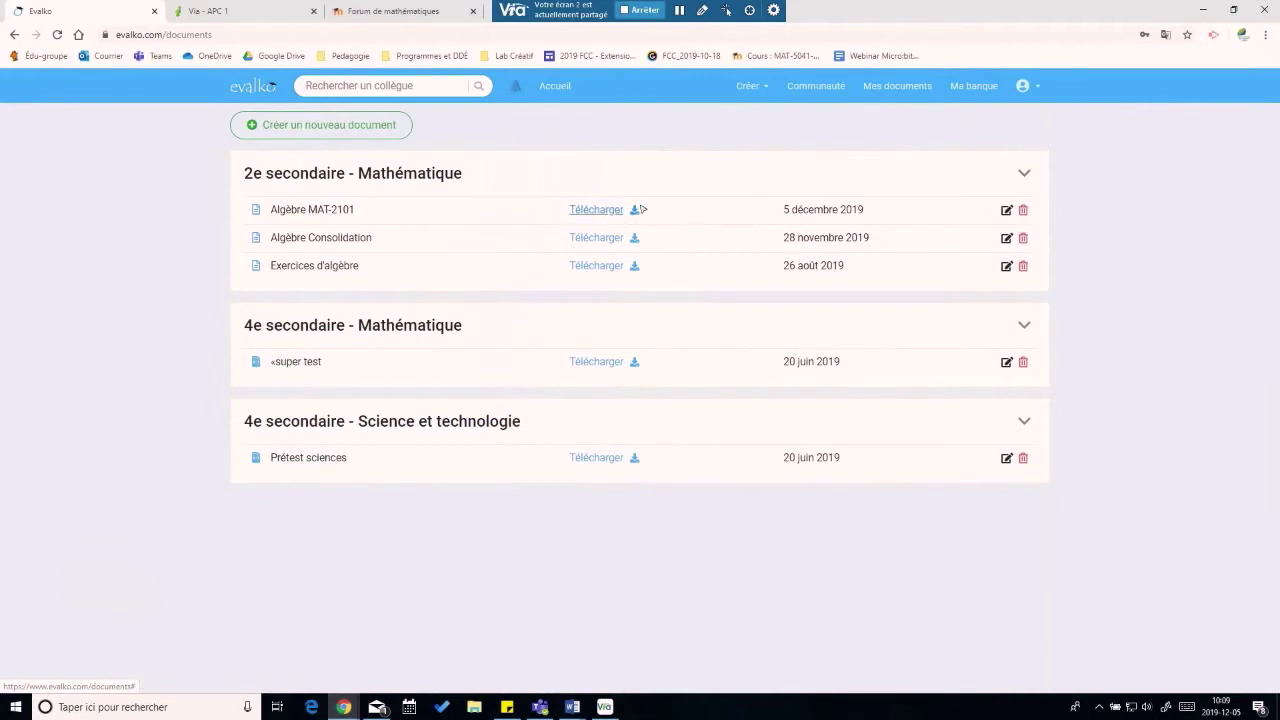
{"action": "left_click", "coordinate": [617, 240]}
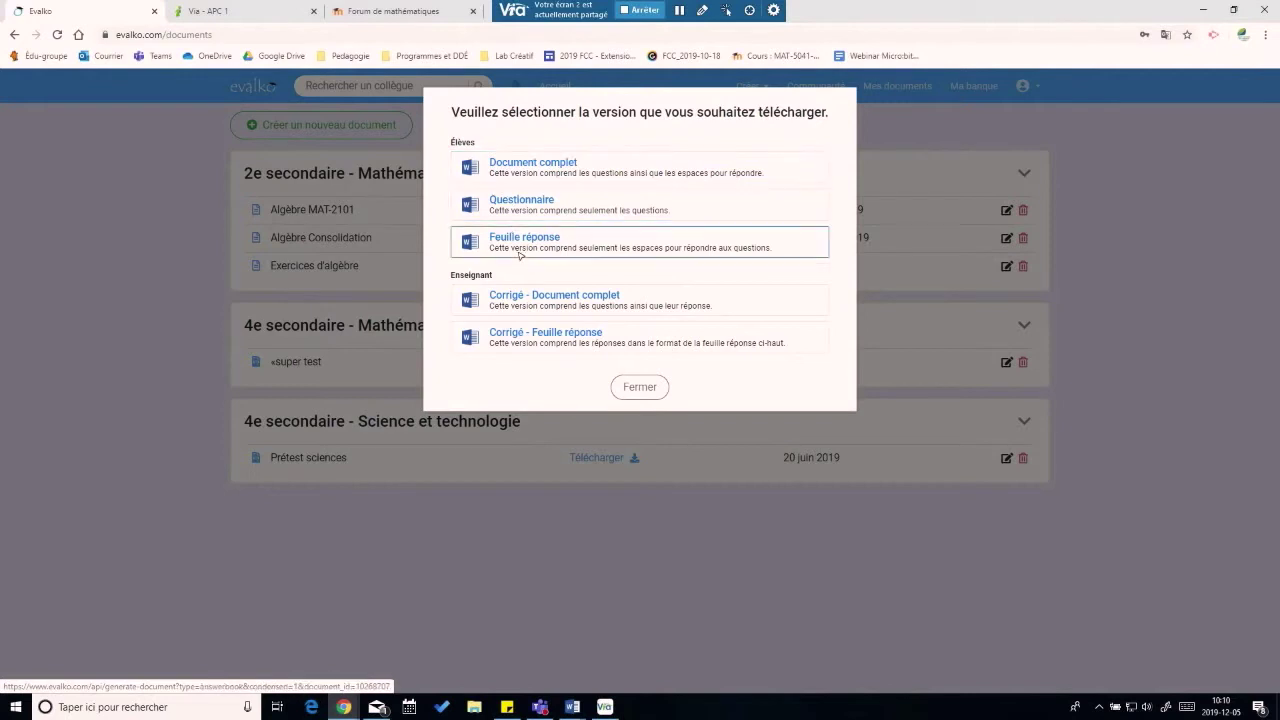
{"action": "left_click", "coordinate": [521, 168]}
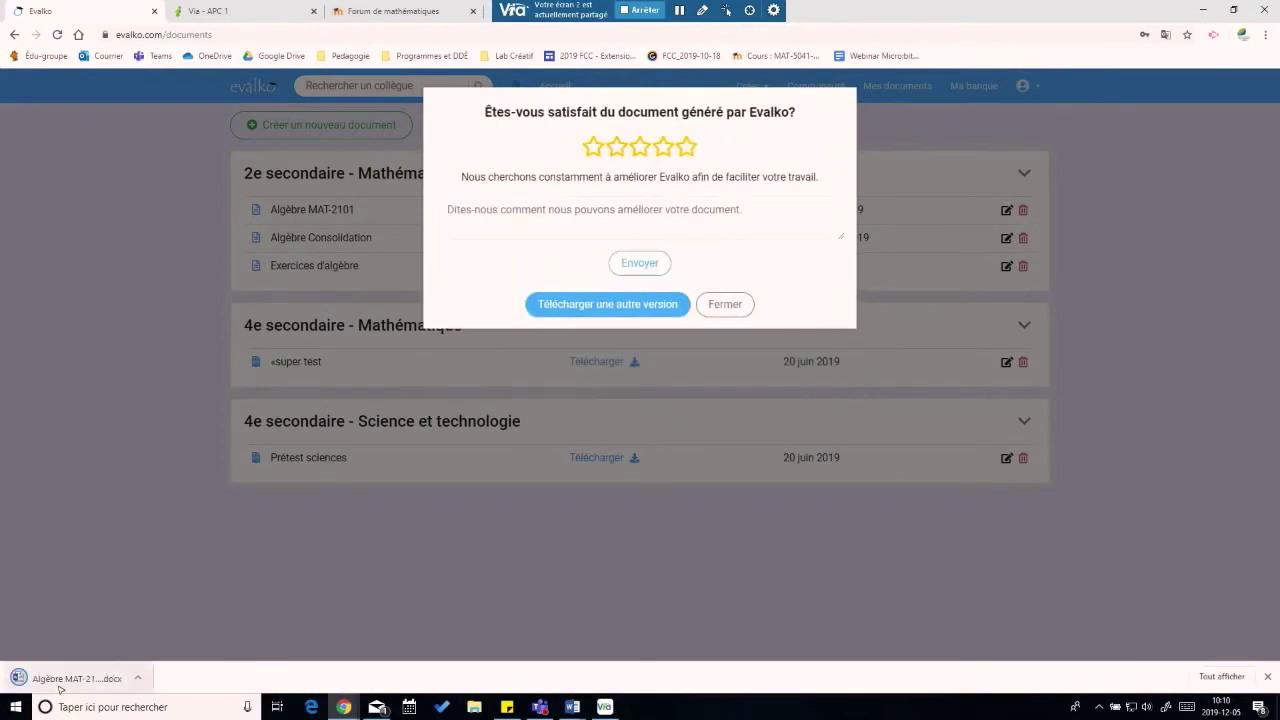
Open the downloaded Algèbre MAT-2101 file in Word and enable editing to review its questions
{"action": "left_click", "coordinate": [68, 679]}
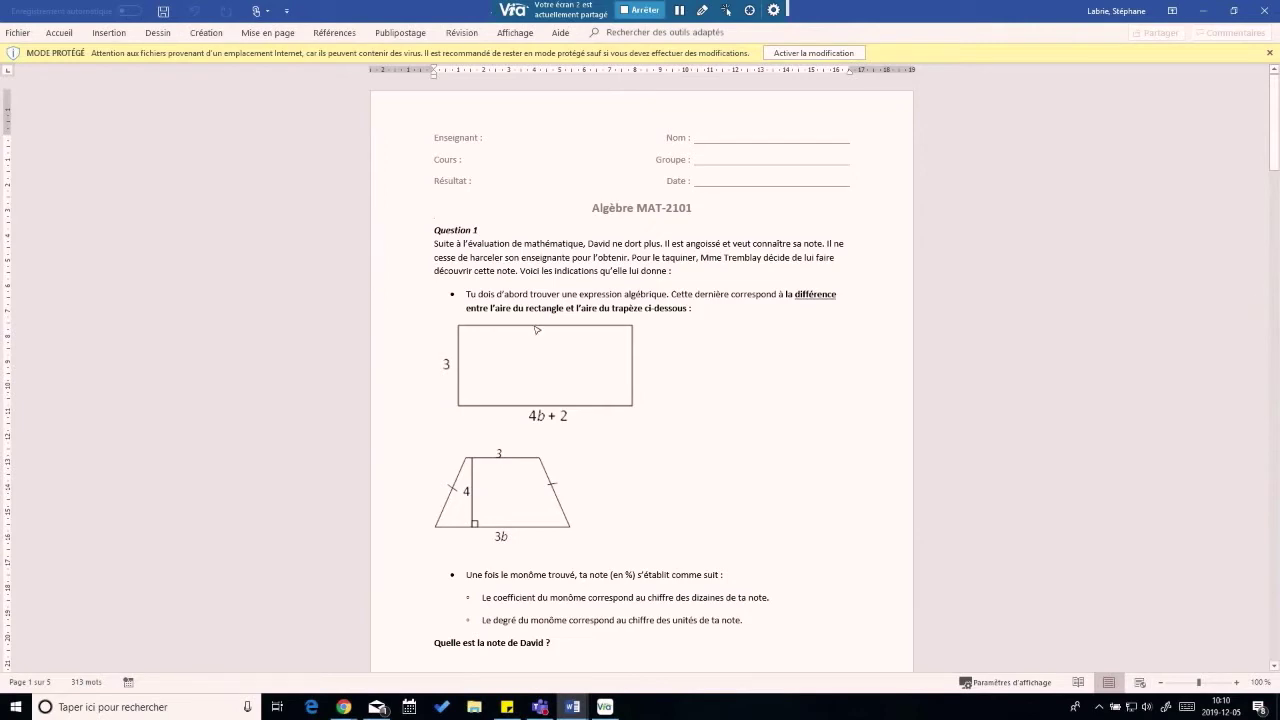
{"action": "left_click", "coordinate": [813, 52]}
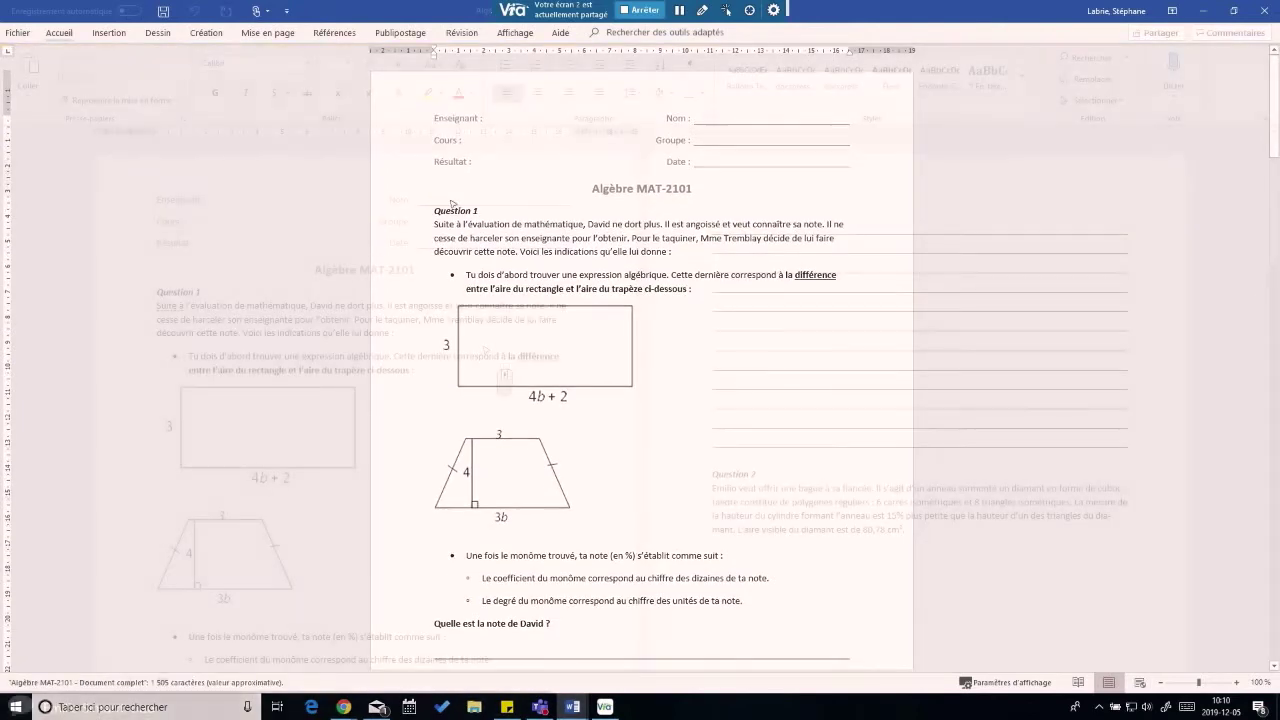
{"action": "scroll", "coordinate": [483, 357], "scroll_direction": "down", "scroll_amount": 1}
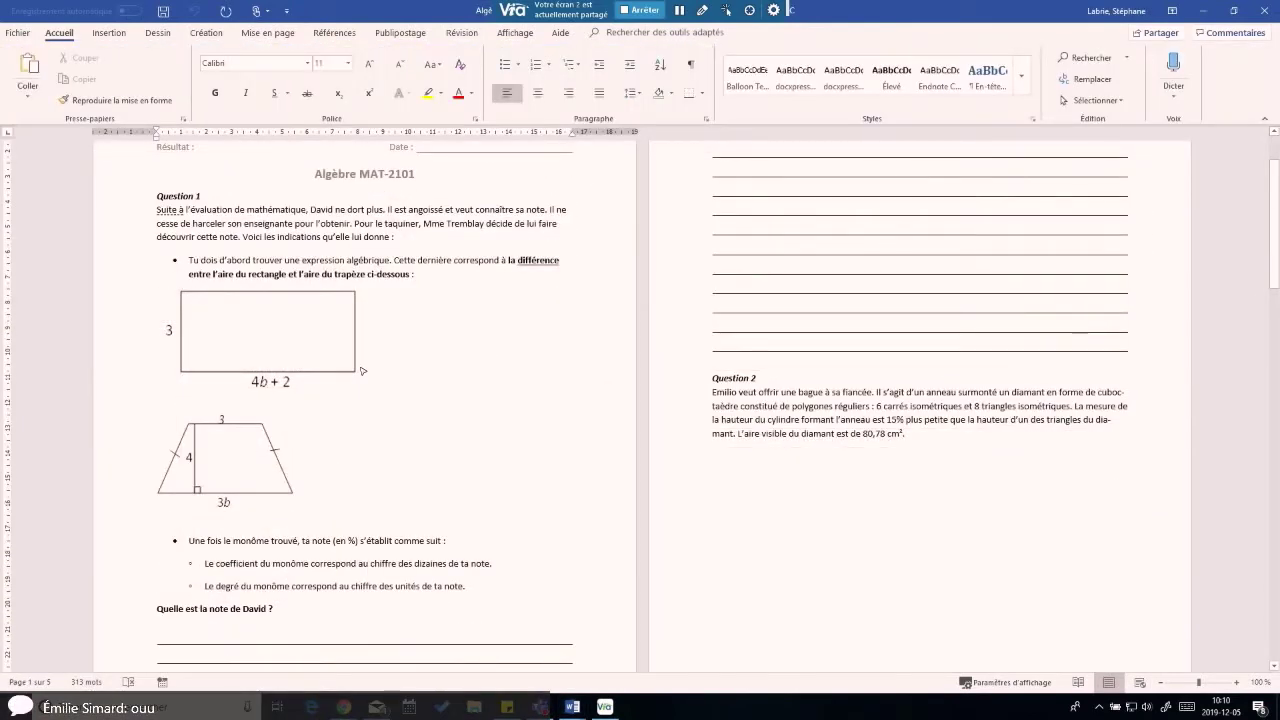
Insert blank lines before the Question 2 heading so that Question 2 starts at the beginning of a new page
{"action": "scroll", "coordinate": [500, 322], "scroll_direction": "down", "scroll_amount": 3}
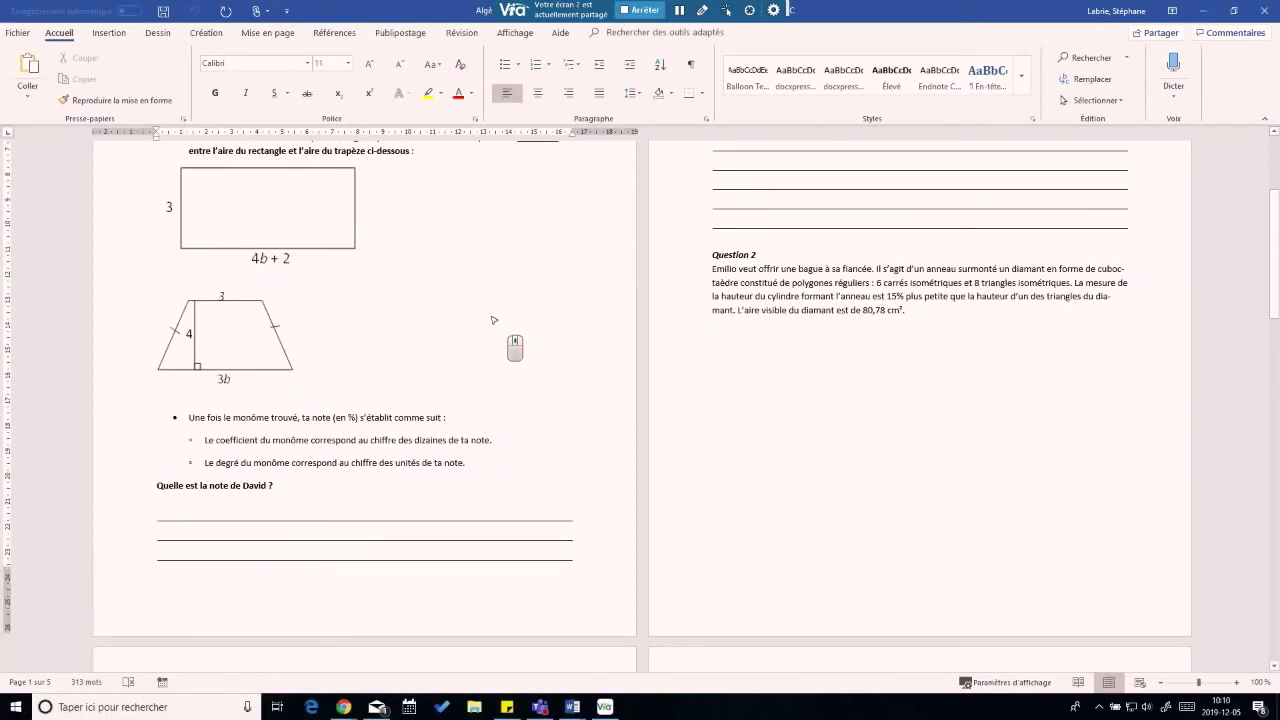
{"action": "scroll", "coordinate": [500, 326], "scroll_direction": "up", "scroll_amount": 5}
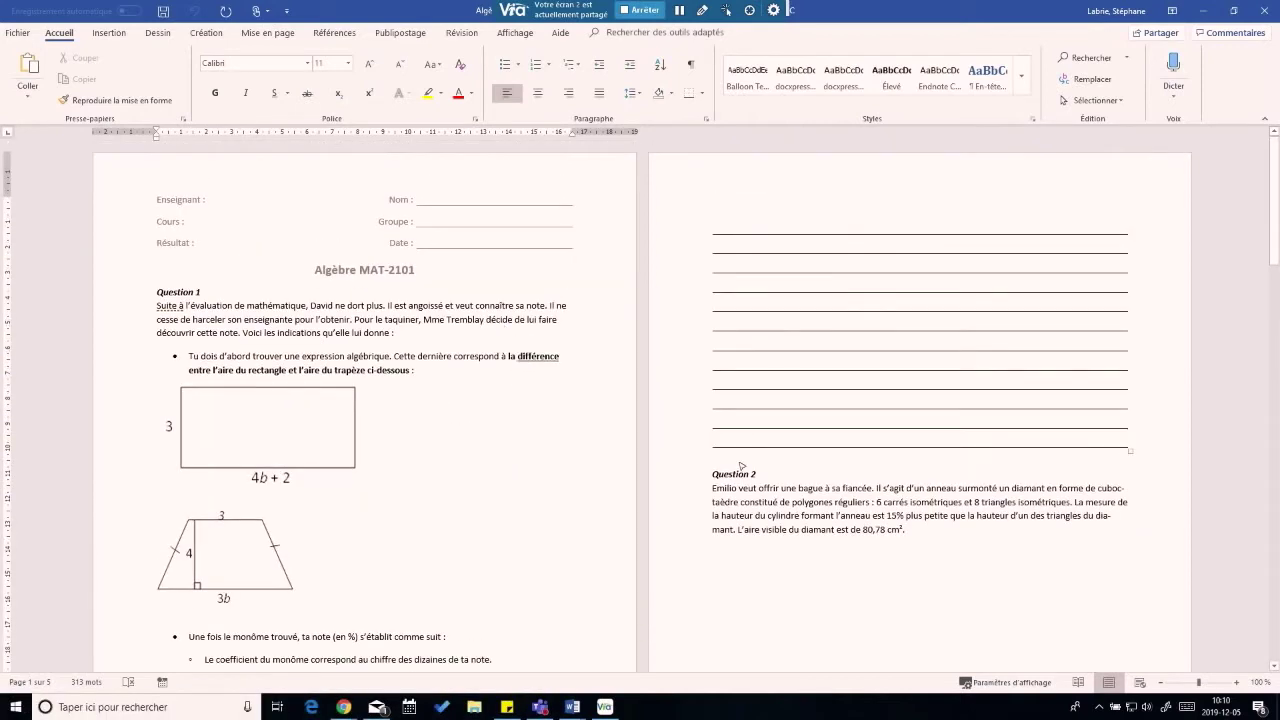
{"action": "left_click", "coordinate": [716, 472]}
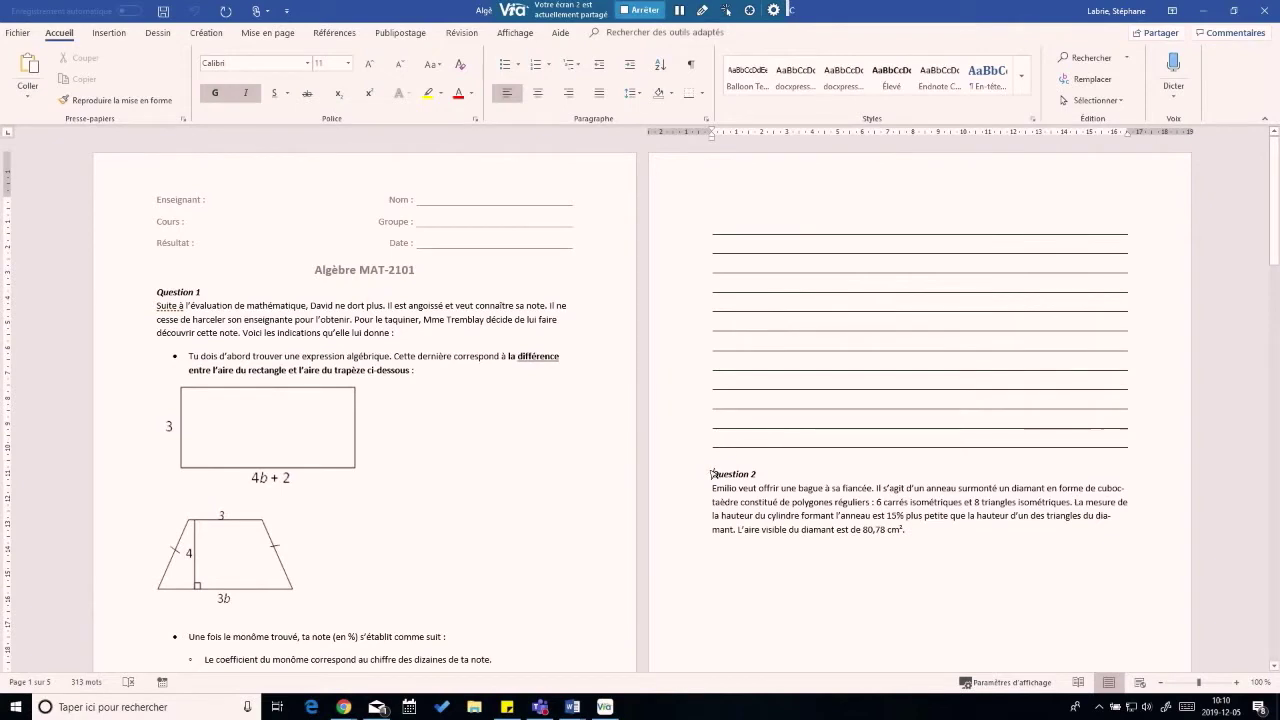
{"action": "scroll", "coordinate": [790, 436], "scroll_direction": "down", "scroll_amount": 4}
{"action": "scroll", "coordinate": [777, 434], "scroll_direction": "up", "scroll_amount": 2}
{"action": "key", "text": "Return"}
{"action": "key", "text": "Return"}
{"action": "key", "text": "Return"}
{"action": "key", "text": "Return"}
{"action": "key", "text": "Return"}
{"action": "key", "text": "Return"}
{"action": "key", "text": "Return"}
{"action": "key", "text": "Return"}
{"action": "key", "text": "Return"}
{"action": "key", "text": "Return"}
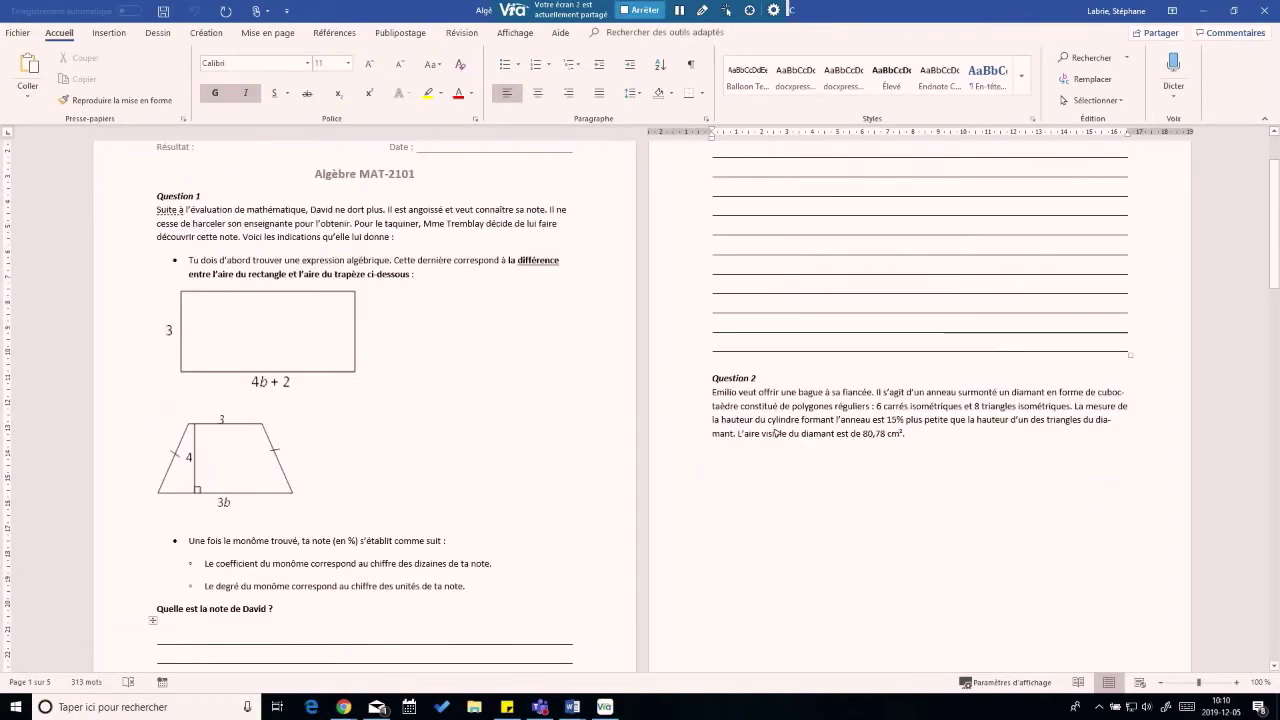
{"action": "key", "text": "Return"}
{"action": "key", "text": "Return"}
{"action": "key", "text": "Return"}
{"action": "key", "text": "Return"}
{"action": "key", "text": "Return"}
{"action": "scroll", "coordinate": [735, 430], "scroll_direction": "down", "scroll_amount": 4}
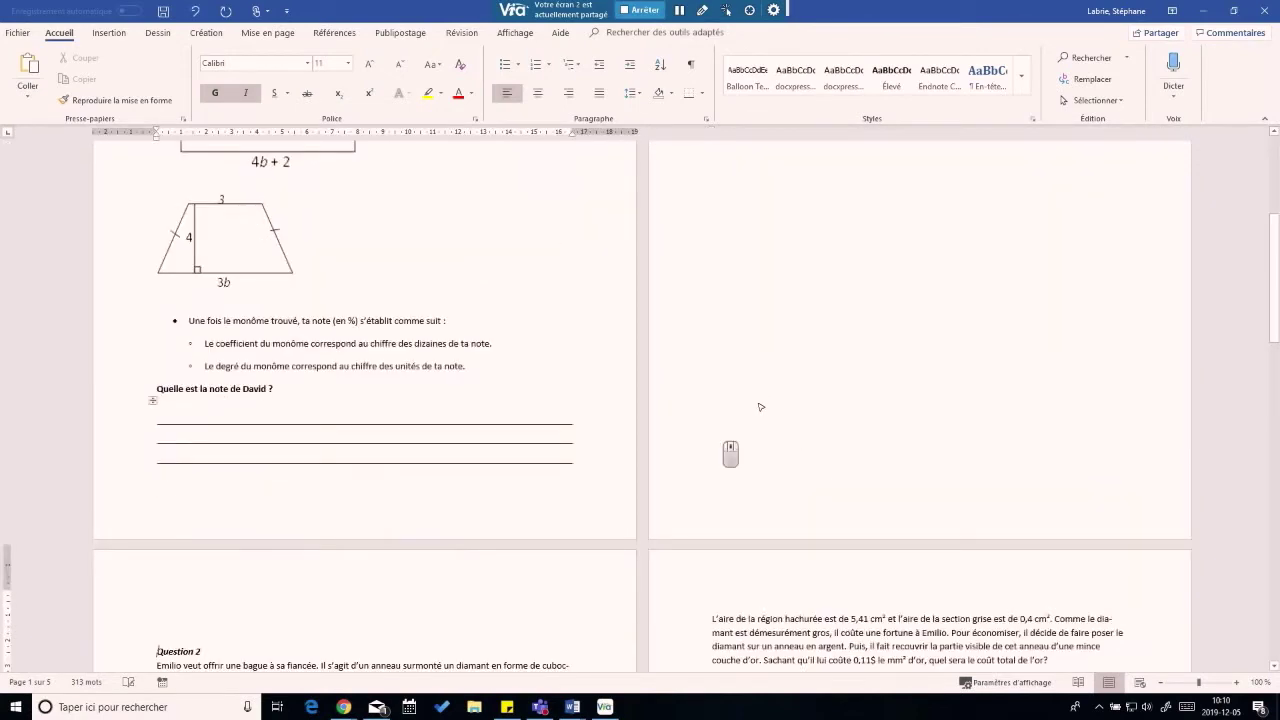
Review the page layout of Questions 1 and 2 around the added spacing
{"action": "scroll", "coordinate": [270, 492], "scroll_direction": "down", "scroll_amount": 4}
{"action": "scroll", "coordinate": [389, 400], "scroll_direction": "down", "scroll_amount": 9}
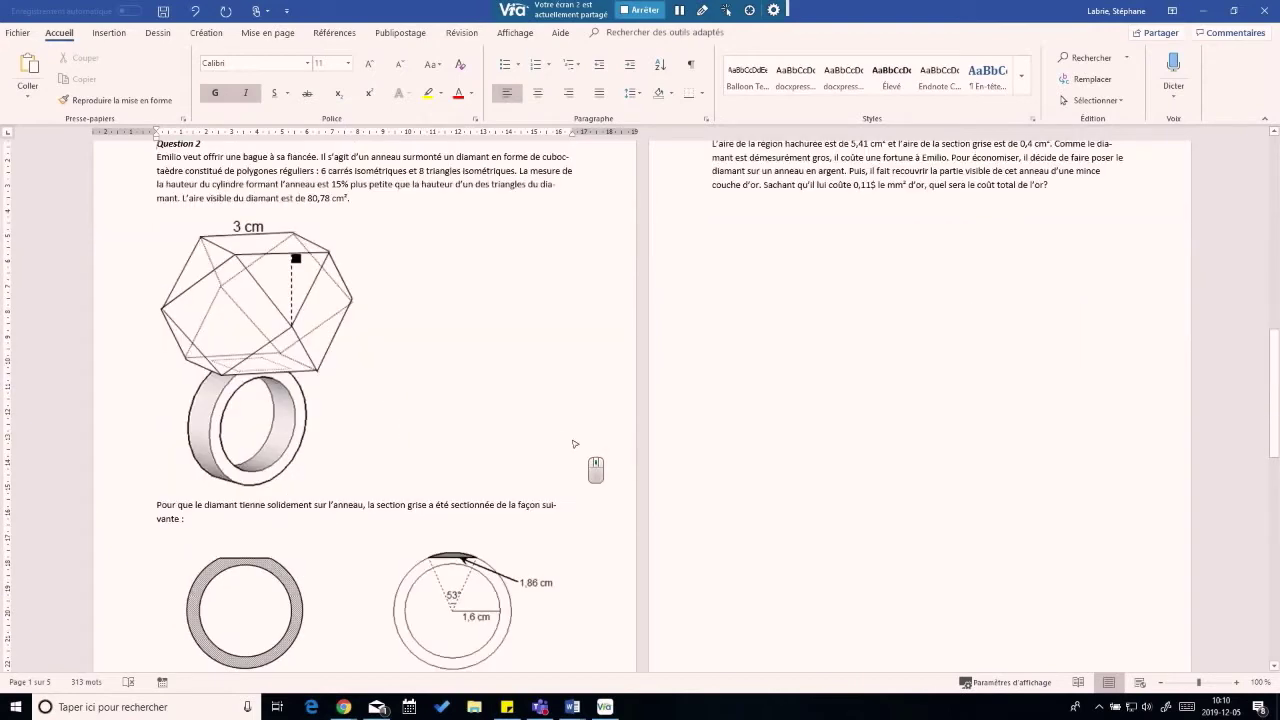
{"action": "scroll", "coordinate": [478, 416], "scroll_direction": "up", "scroll_amount": 4}
{"action": "scroll", "coordinate": [478, 416], "scroll_direction": "up", "scroll_amount": 12}
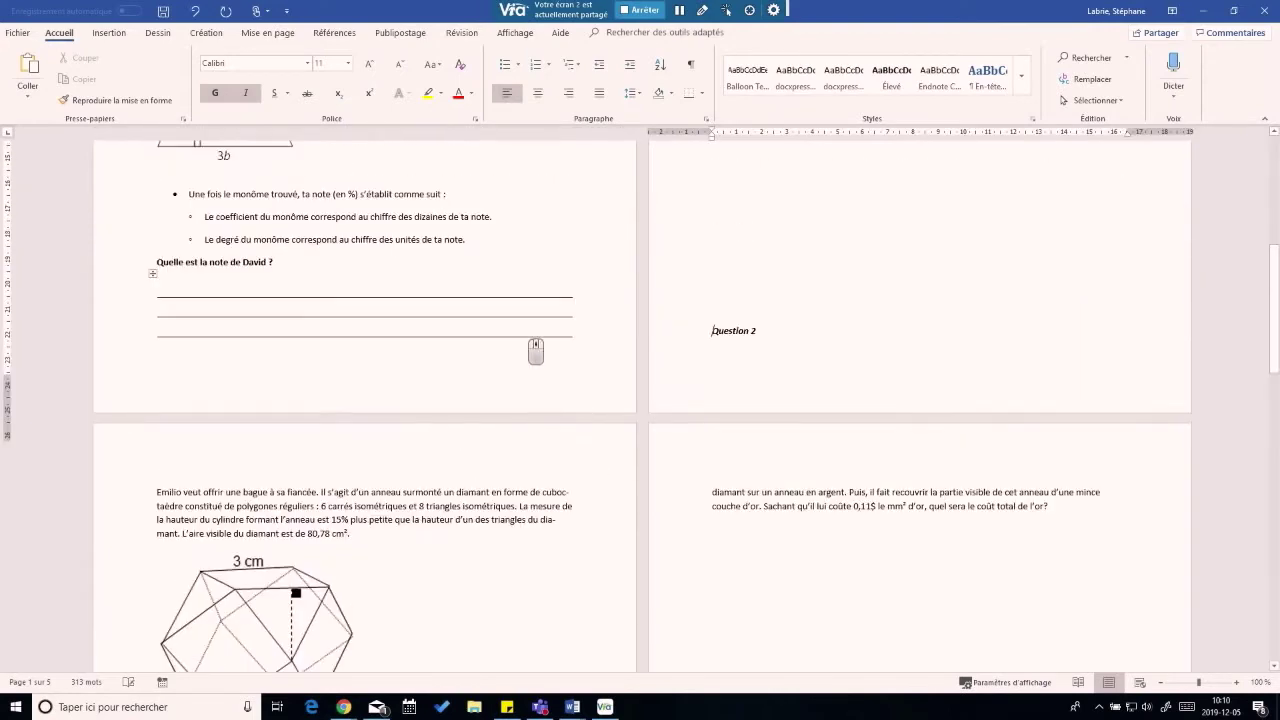
{"action": "scroll", "coordinate": [513, 249], "scroll_direction": "up", "scroll_amount": 1}
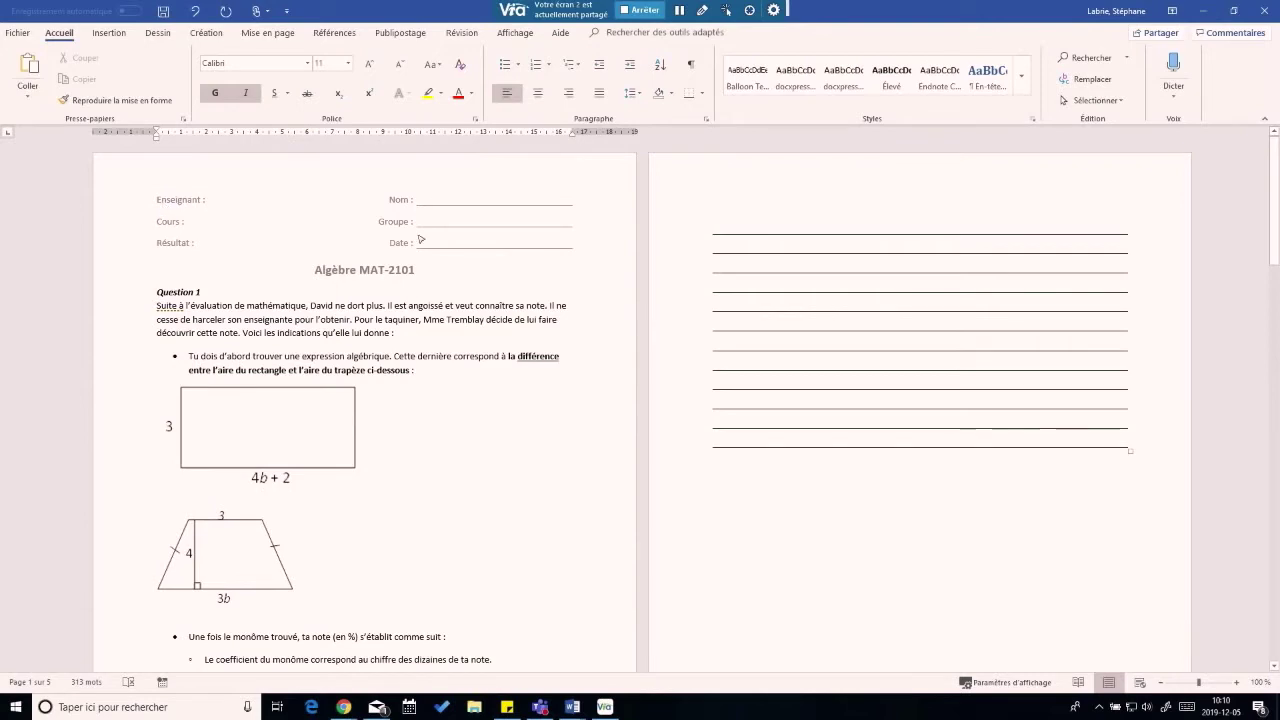
{"action": "scroll", "coordinate": [346, 486], "scroll_direction": "down", "scroll_amount": 6}
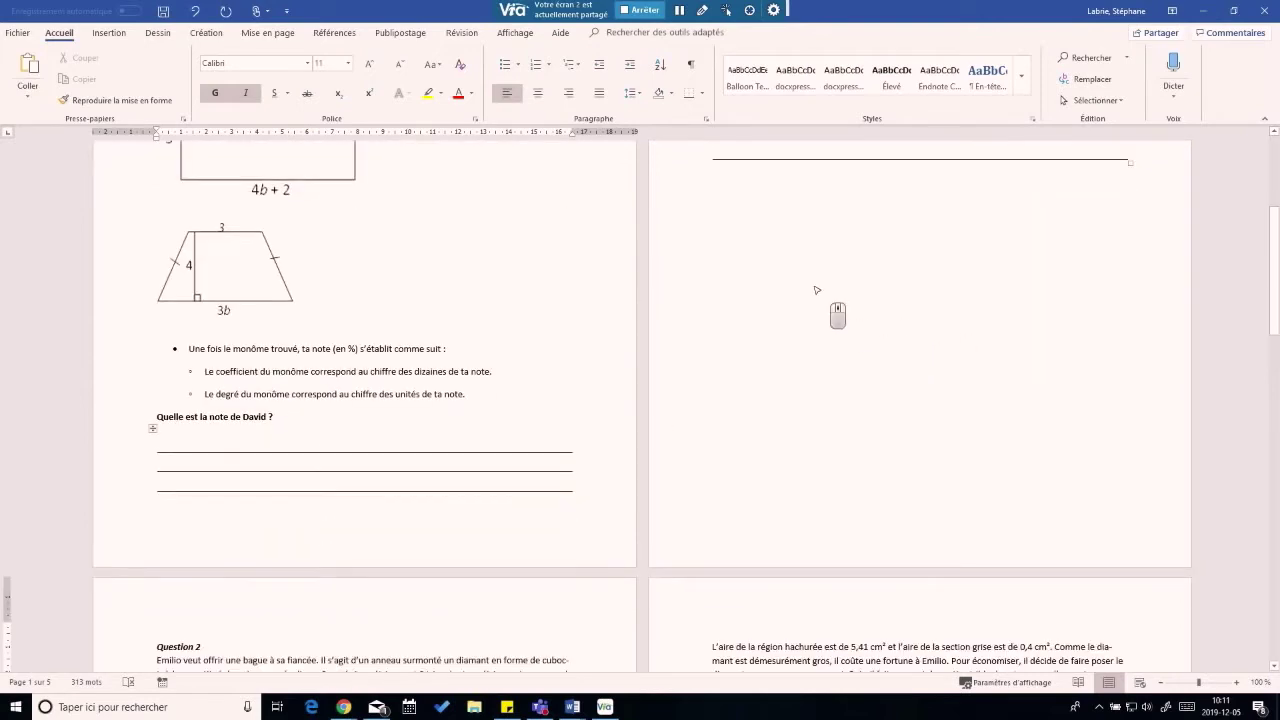
{"action": "scroll", "coordinate": [815, 288], "scroll_direction": "up", "scroll_amount": 6}
{"action": "scroll", "coordinate": [888, 345], "scroll_direction": "down", "scroll_amount": 12}
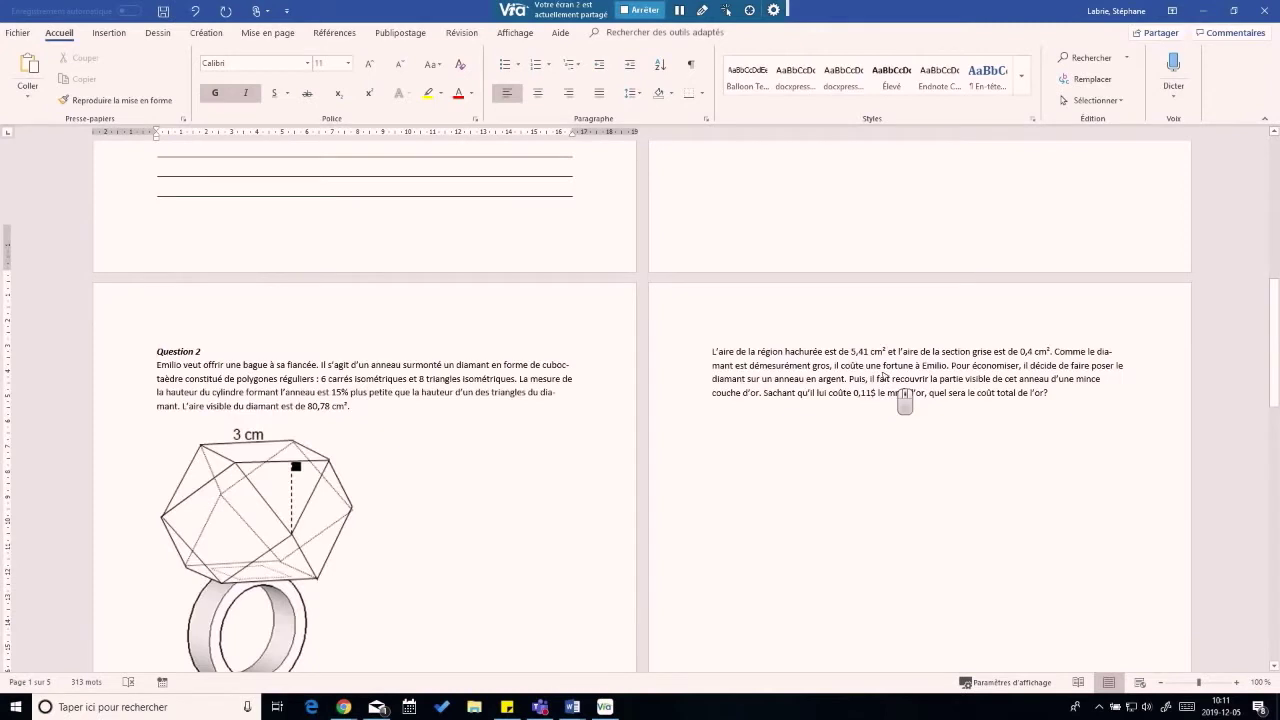
Insert two blank lines between the answer choices of Question 3 and the Question 4 heading
{"action": "scroll", "coordinate": [884, 376], "scroll_direction": "down", "scroll_amount": 10}
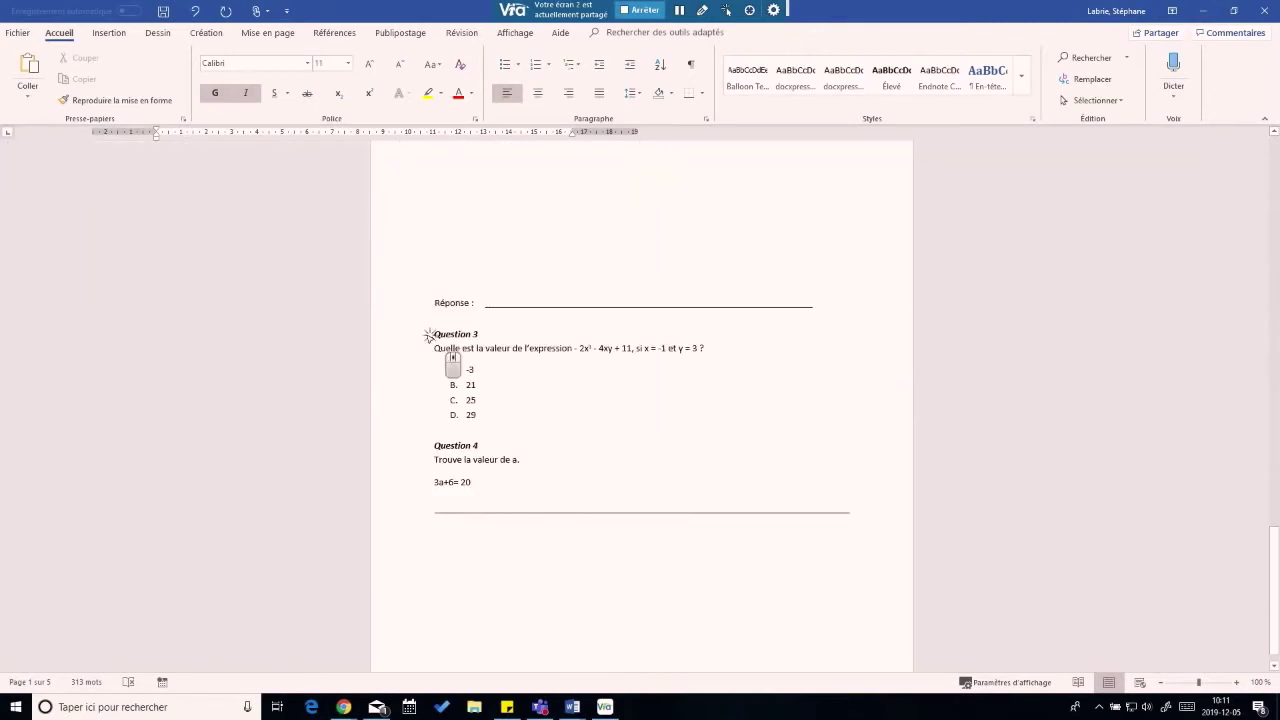
{"action": "scroll", "coordinate": [486, 400], "scroll_direction": "down", "scroll_amount": 2}
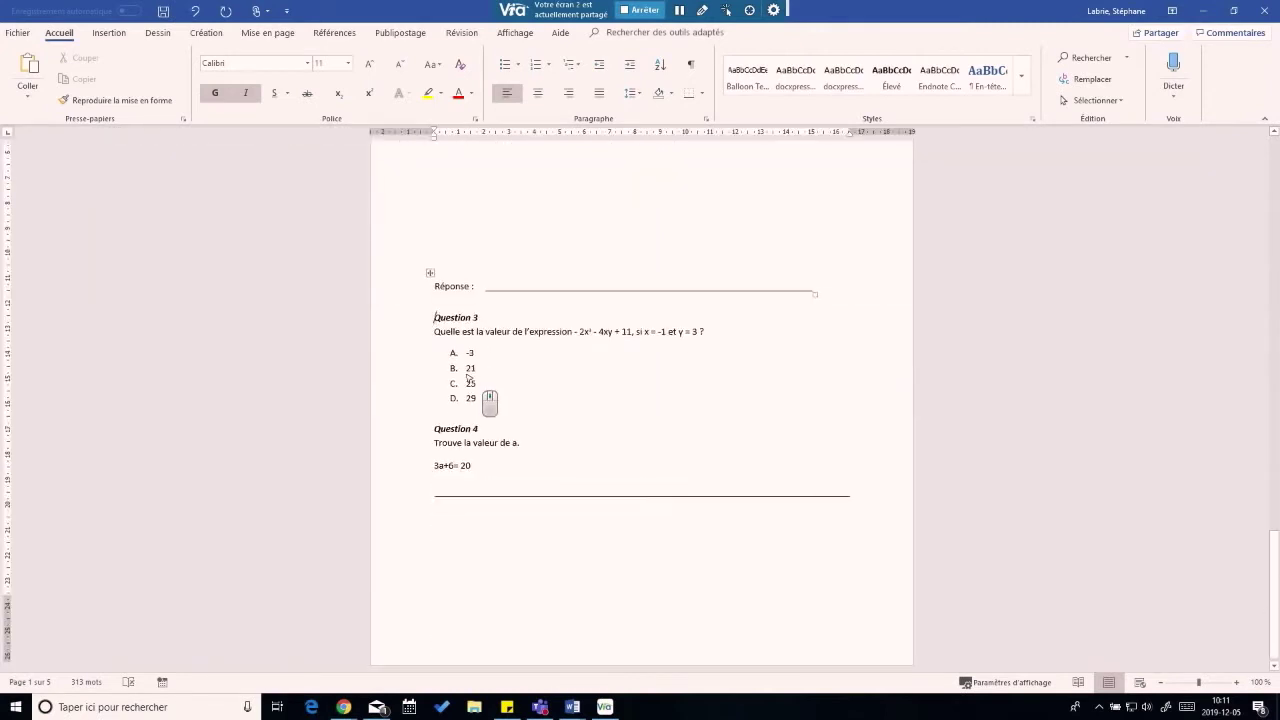
{"action": "left_click", "coordinate": [434, 424]}
{"action": "key", "text": "Return"}
{"action": "key", "text": "Return"}
Delete the blank lines above Question 2's Réponse line so it moves to the preceding page and Question 3 starts the last page
{"action": "left_click", "coordinate": [436, 283]}
{"action": "scroll", "coordinate": [466, 306], "scroll_direction": "up", "scroll_amount": 5}
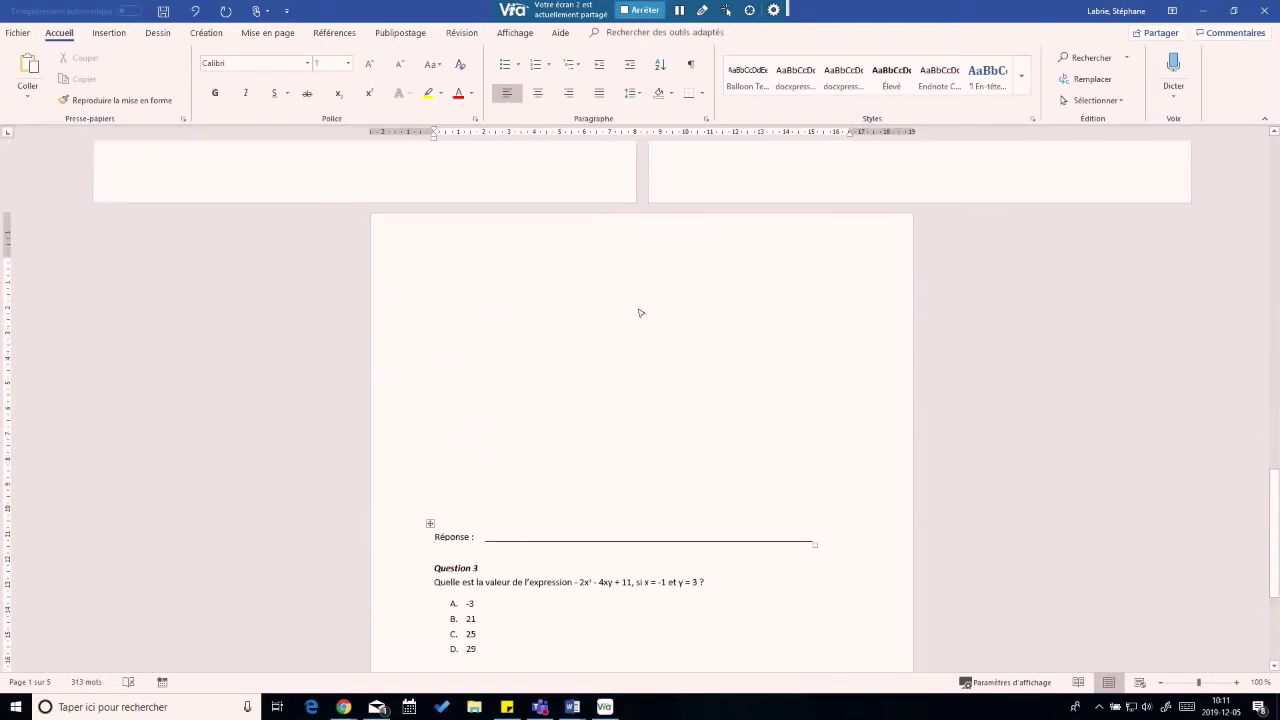
{"action": "left_click", "coordinate": [430, 523]}
{"action": "left_click", "coordinate": [435, 511]}
{"action": "key", "text": "BackSpace"}
{"action": "key", "text": "BackSpace"}
{"action": "key", "text": "BackSpace"}
{"action": "key", "text": "BackSpace"}
{"action": "key", "text": "BackSpace"}
{"action": "key", "text": "BackSpace"}
{"action": "key", "text": "BackSpace"}
{"action": "key", "text": "BackSpace"}
{"action": "key", "text": "BackSpace"}
{"action": "key", "text": "BackSpace"}
{"action": "key", "text": "BackSpace"}
{"action": "key", "text": "BackSpace"}
{"action": "key", "text": "BackSpace"}
{"action": "key", "text": "BackSpace"}
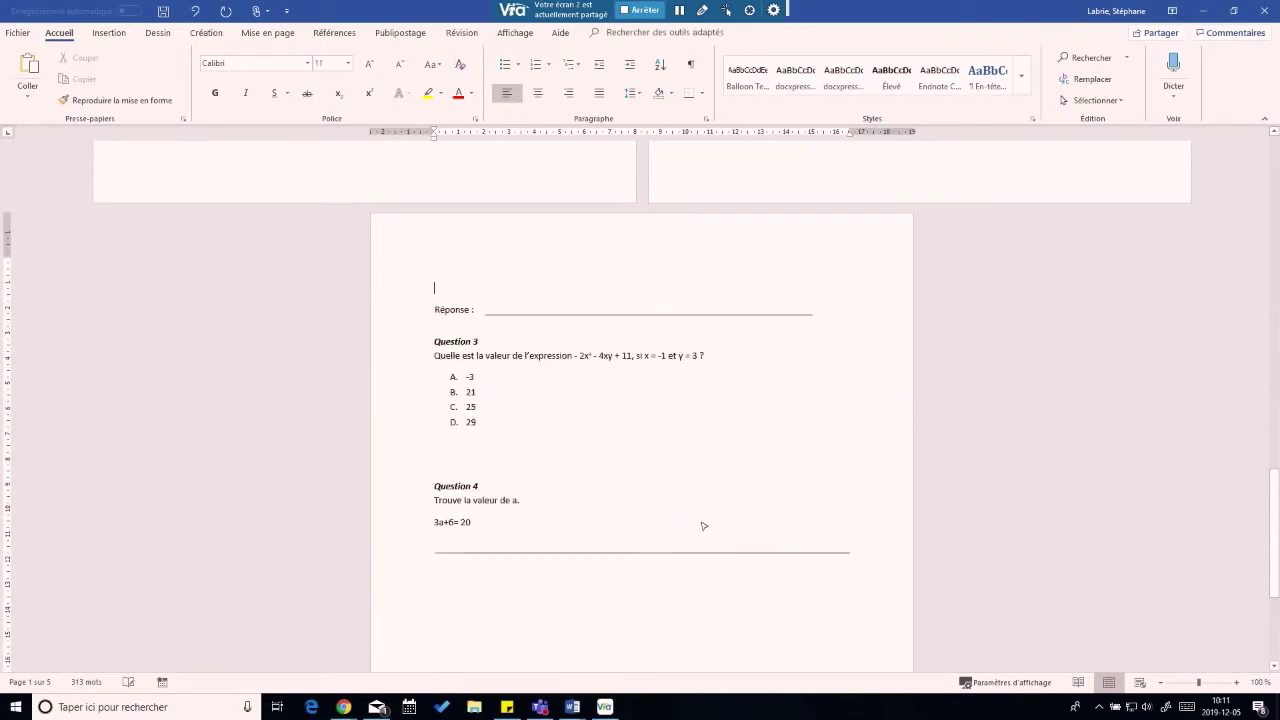
{"action": "scroll", "coordinate": [735, 476], "scroll_direction": "up", "scroll_amount": 3}
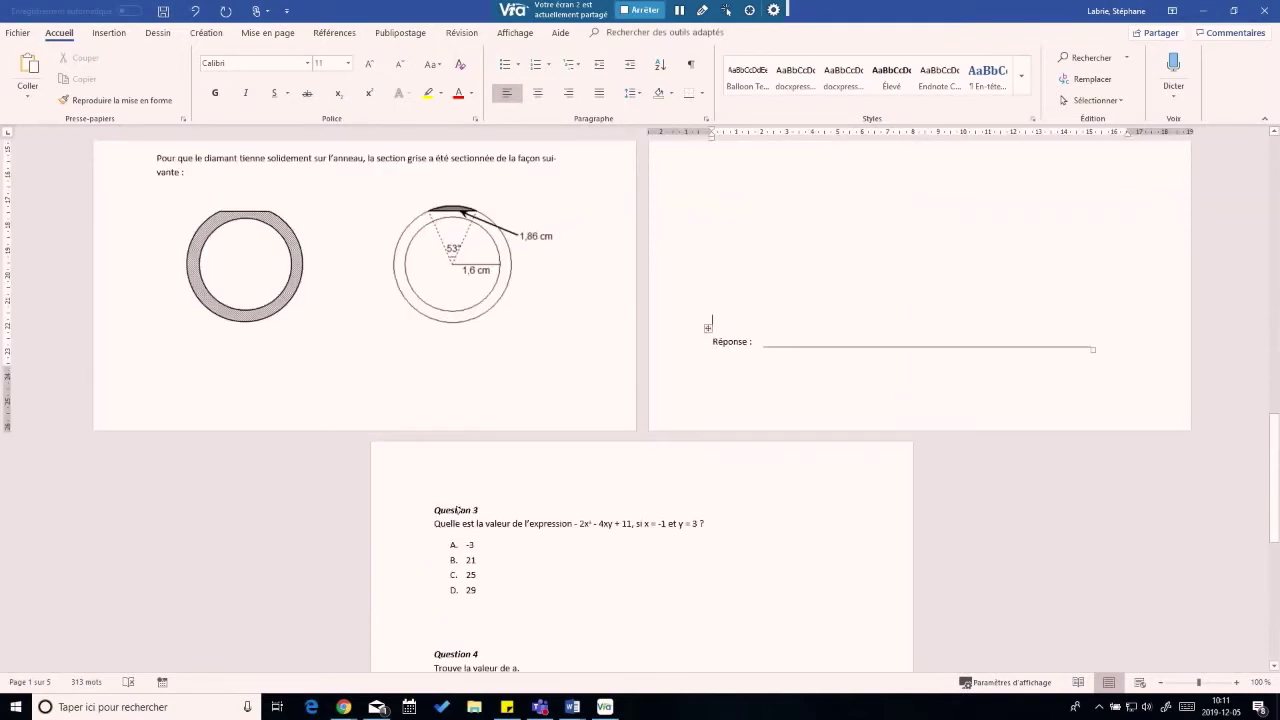
{"action": "scroll", "coordinate": [527, 605], "scroll_direction": "down", "scroll_amount": 3}
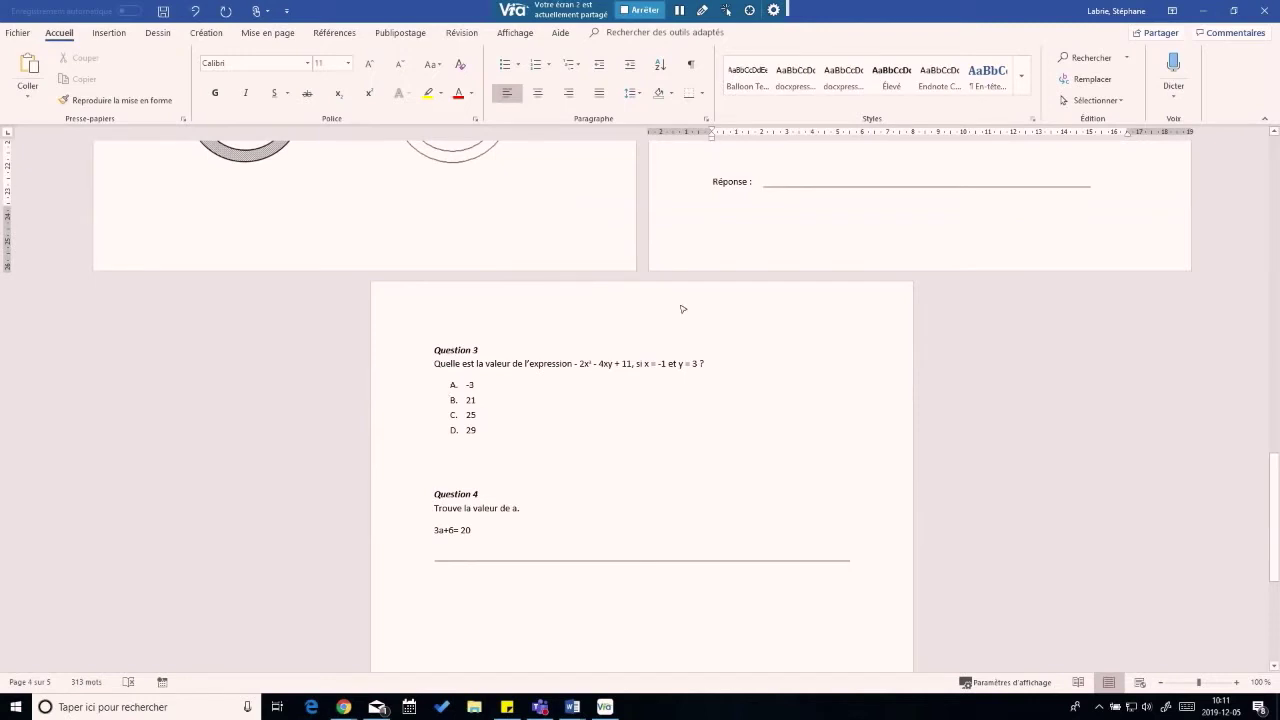
{"action": "scroll", "coordinate": [1017, 451], "scroll_direction": "down", "scroll_amount": 6}
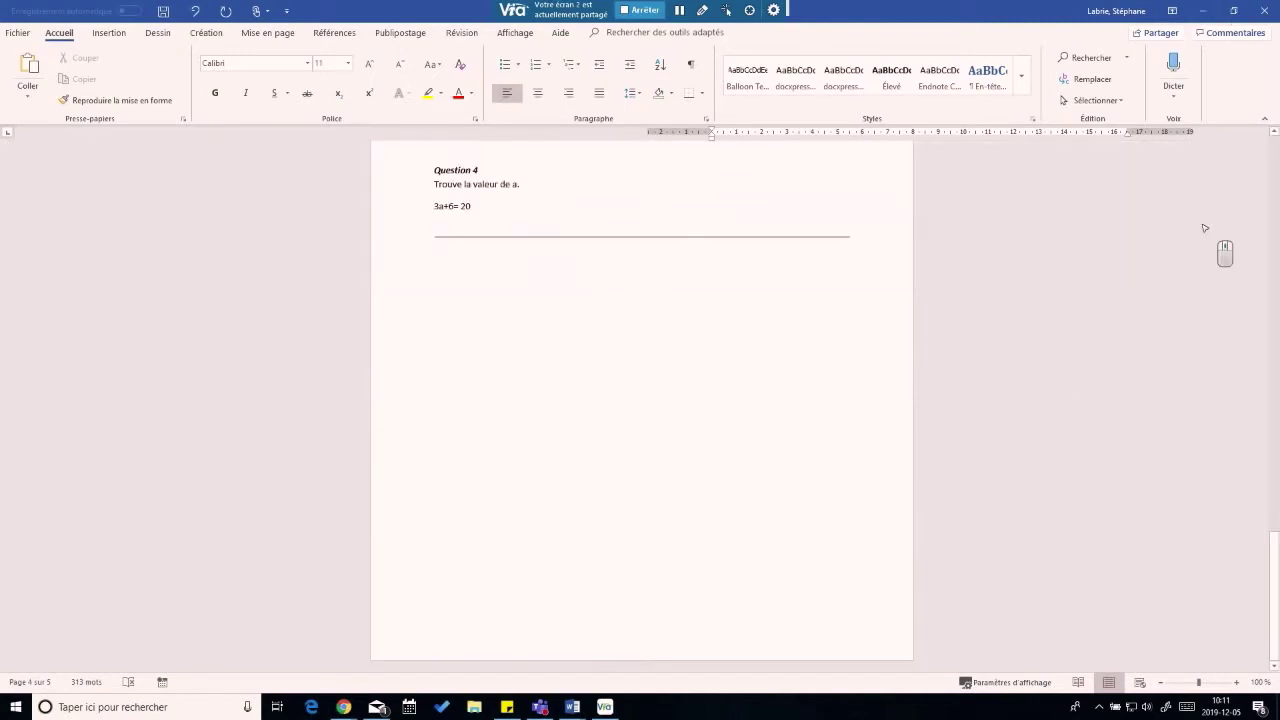
{"action": "scroll", "coordinate": [1210, 240], "scroll_direction": "up", "scroll_amount": 4}
Switch back to Evalko, dismiss the feedback request, and review the student and teacher download versions of Algèbre MAT-2101 without downloading one
{"action": "left_click", "coordinate": [1203, 10]}
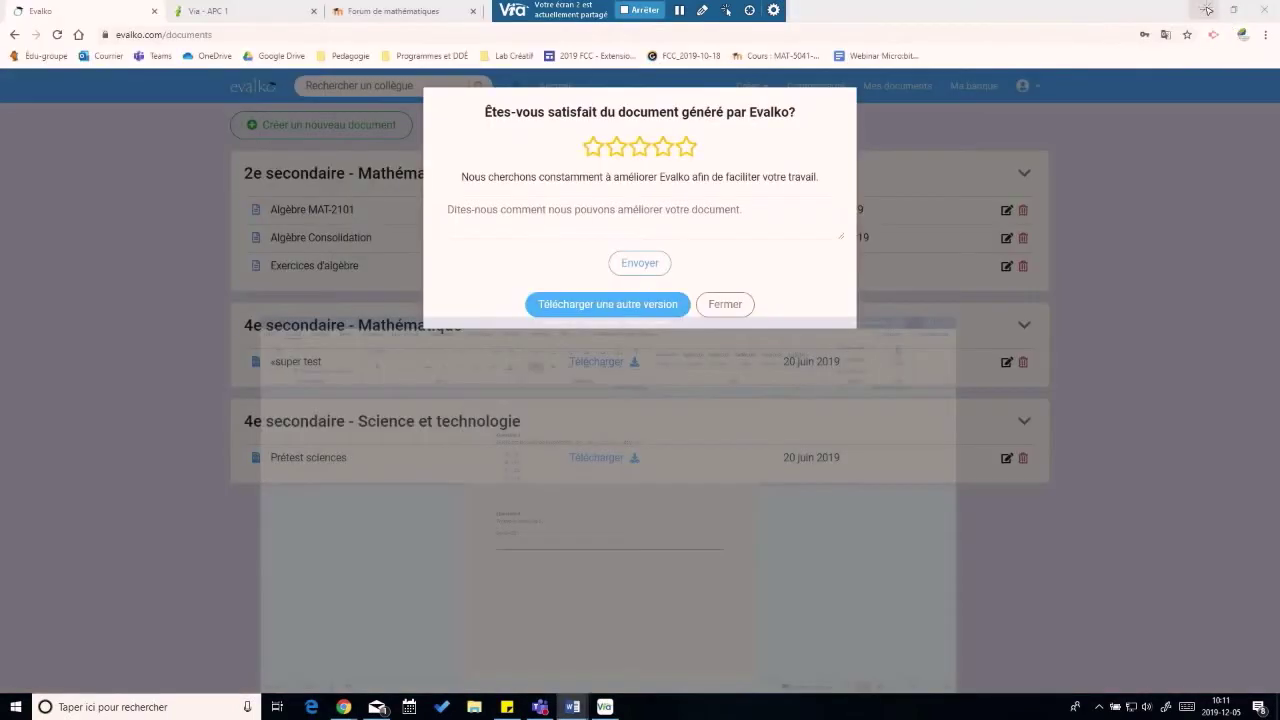
{"action": "left_click", "coordinate": [710, 304]}
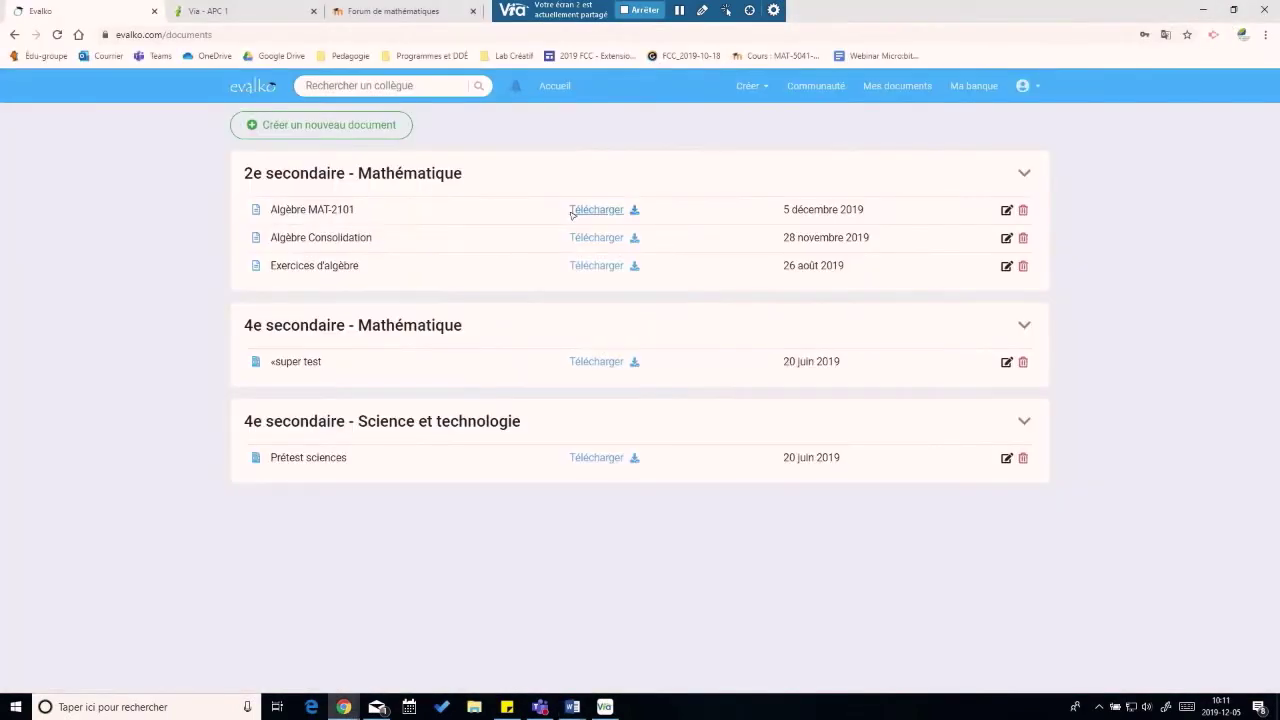
{"action": "left_click", "coordinate": [594, 210]}
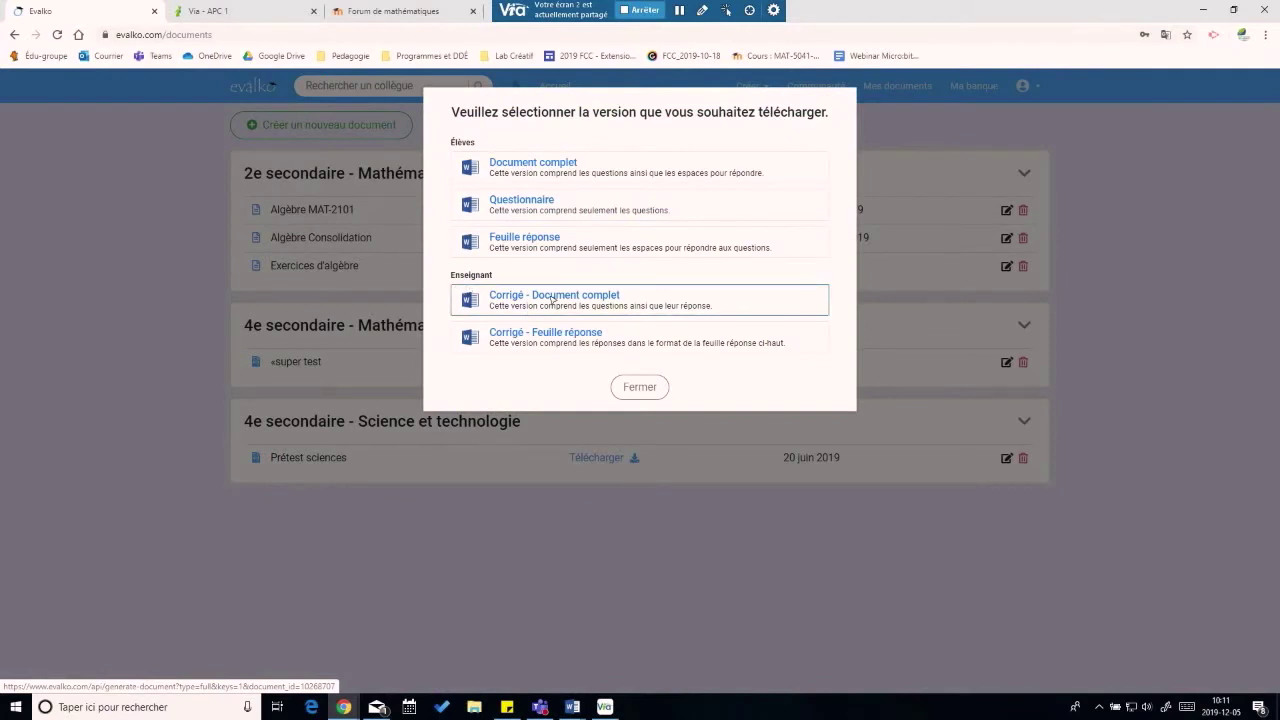
{"action": "left_click", "coordinate": [627, 387]}
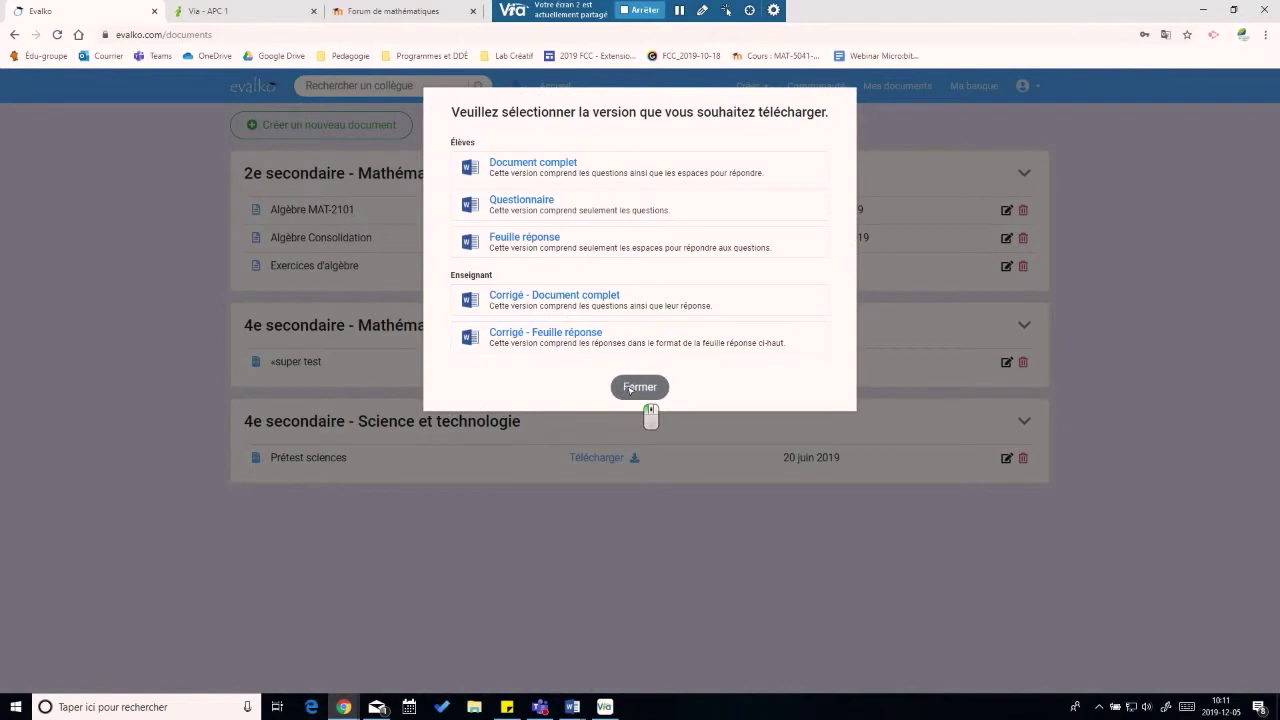